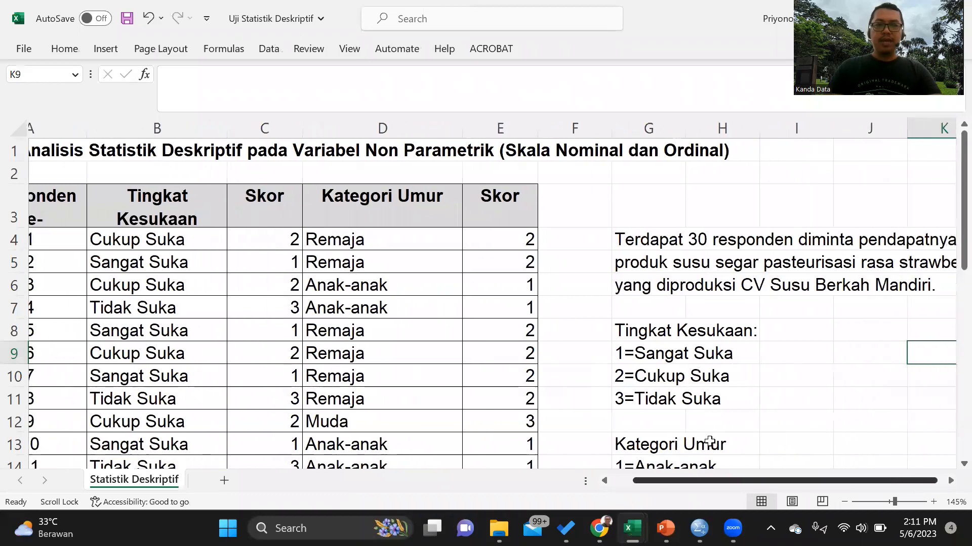
# Examine the case description and the score codes for Tingkat Kesukaan and Kategori Umur beside the data table.
pyautogui.click(950, 481)
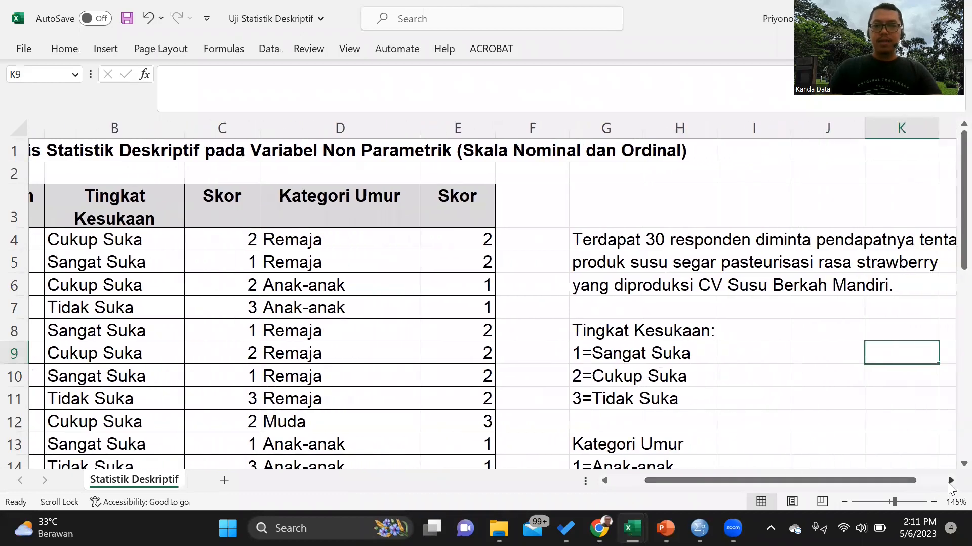
pyautogui.scroll(-1, 447, 247)
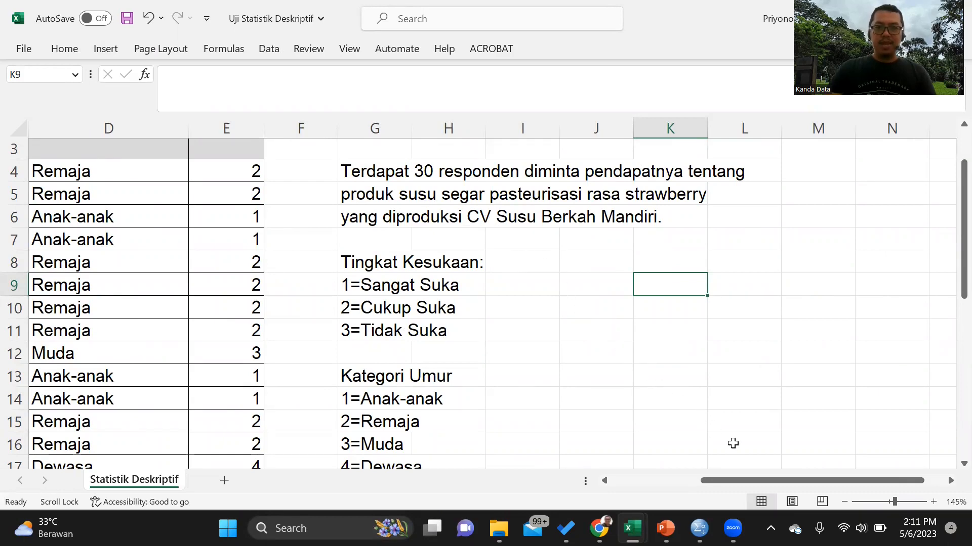
pyautogui.hscroll(-1, 638, 442)
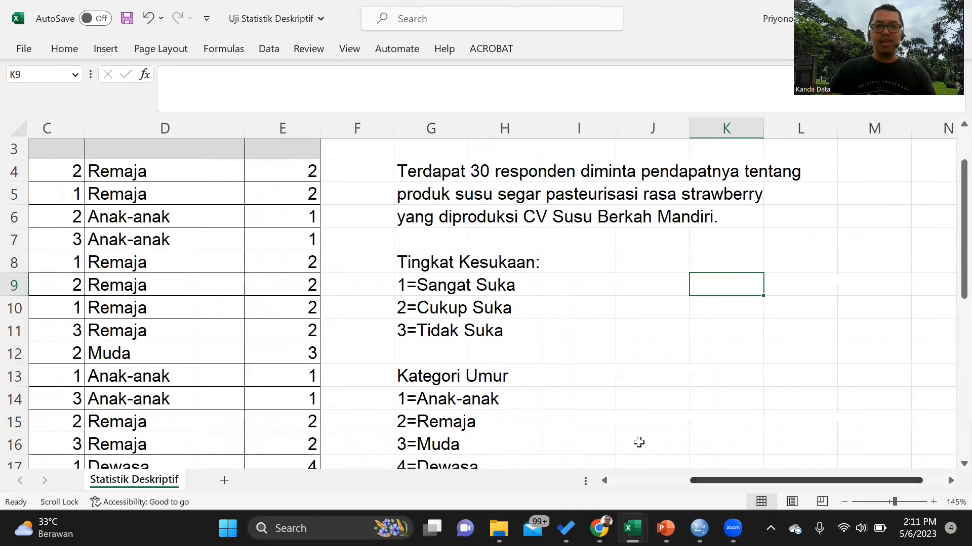
pyautogui.scroll(-1, 451, 291)
pyautogui.scroll(-1, 451, 291)
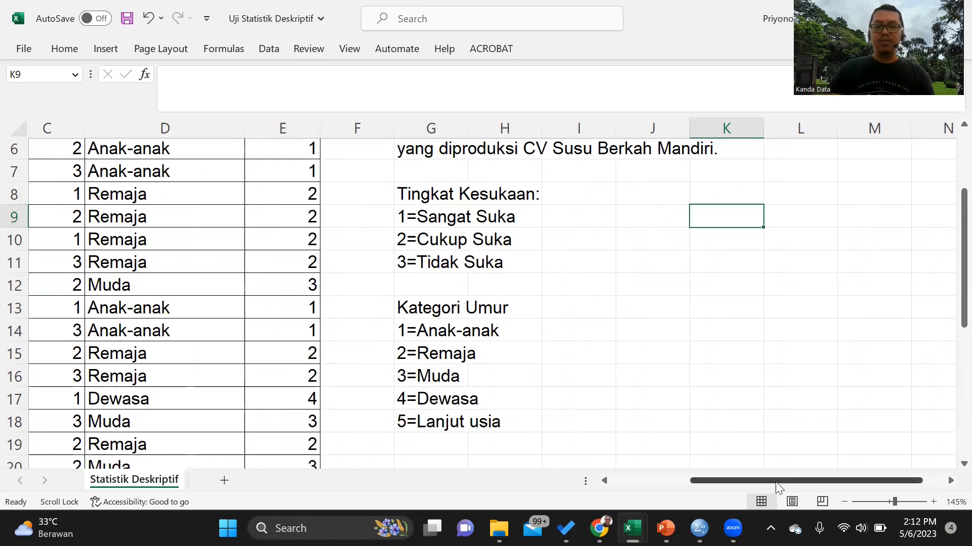
# Review the respondent table from the first to the last row, including the Tingkat Kesukaan answers of the first three respondents.
pyautogui.moveTo(781, 485); pyautogui.dragTo(721, 484)
pyautogui.scroll(2, 439, 326)
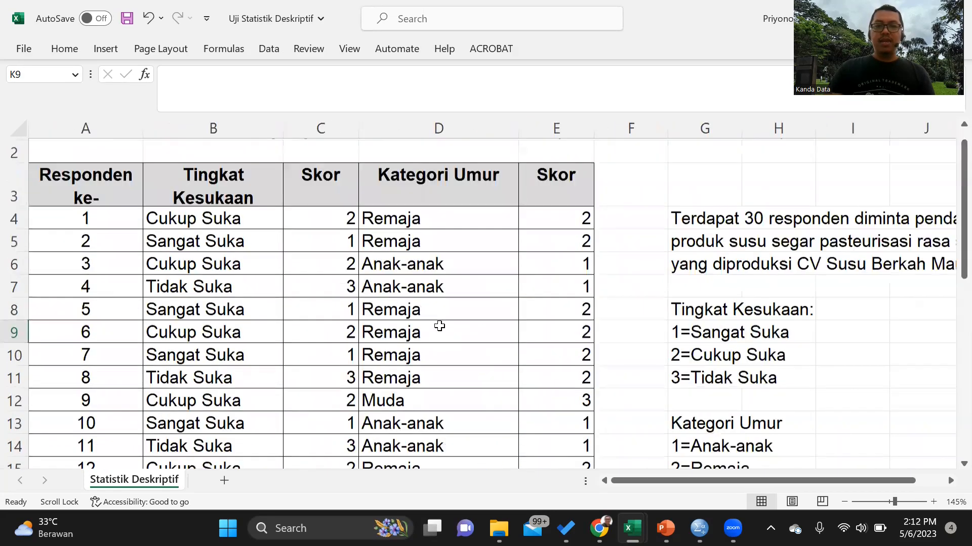
pyautogui.scroll(1, 196, 324)
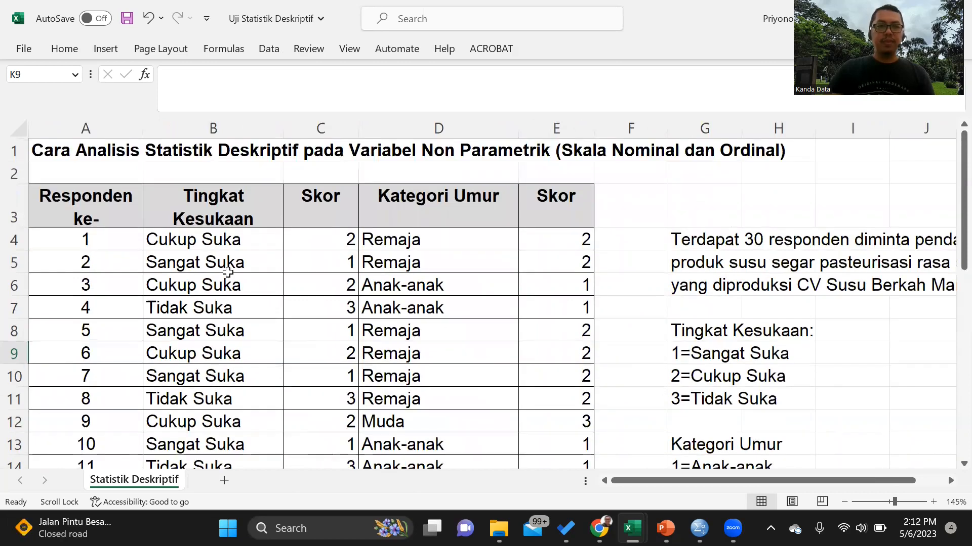
pyautogui.scroll(-7, 227, 272)
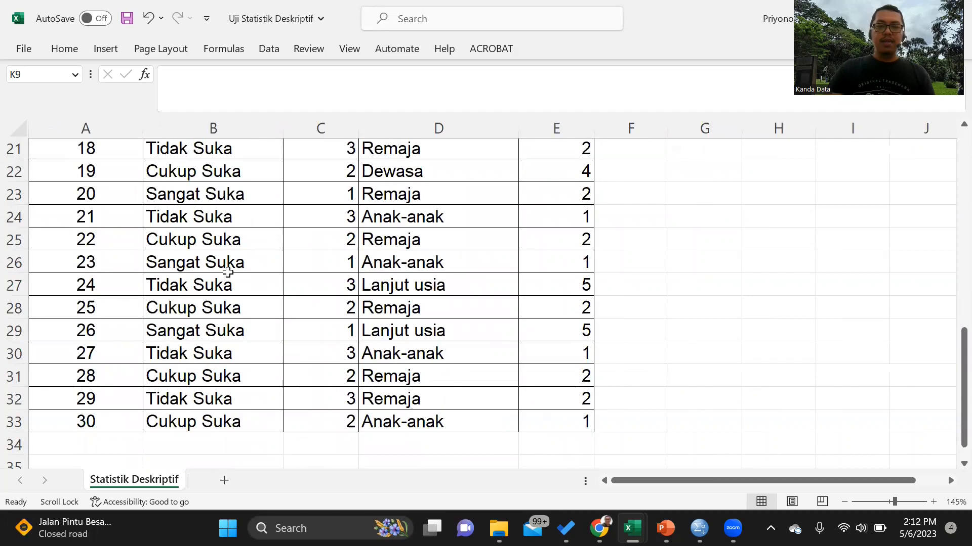
pyautogui.scroll(7, 228, 272)
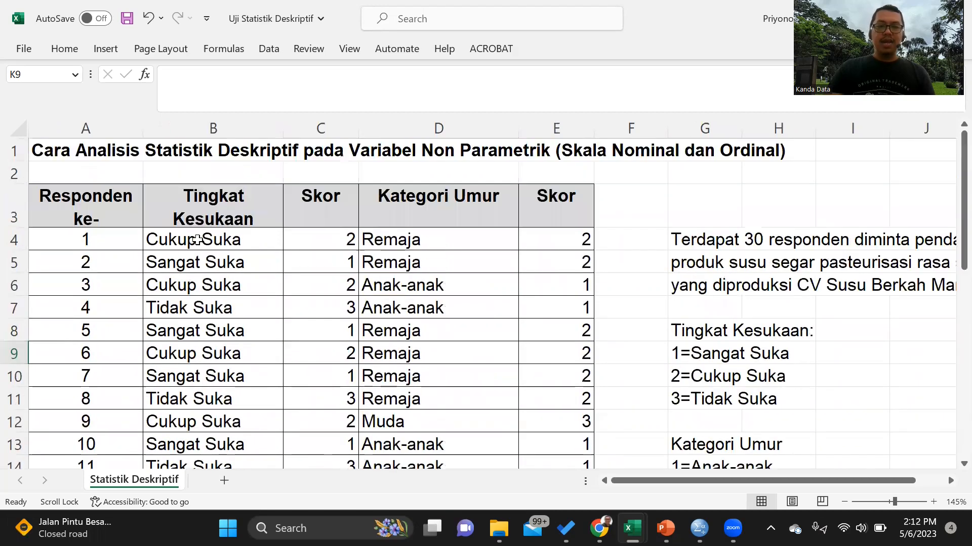
pyautogui.click(204, 245)
pyautogui.click(217, 263)
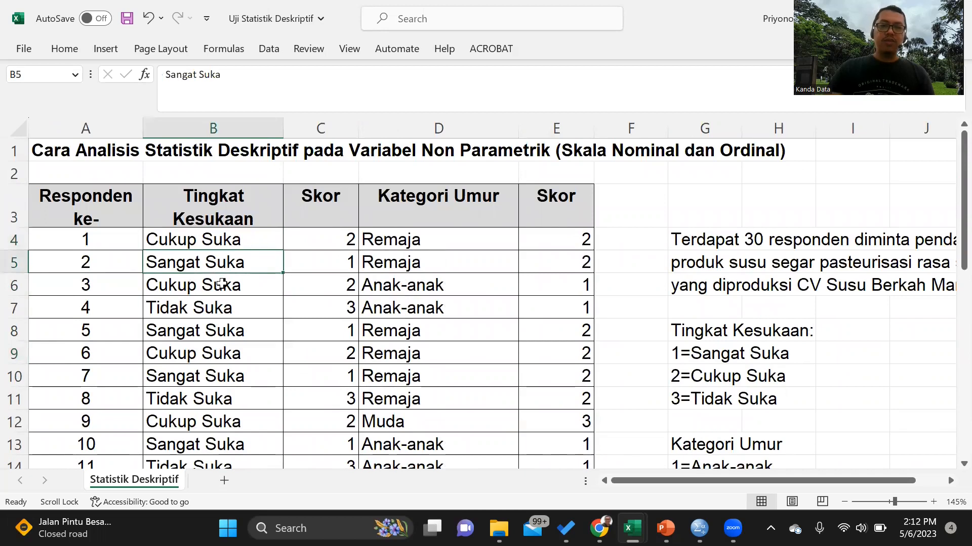
pyautogui.click(220, 283)
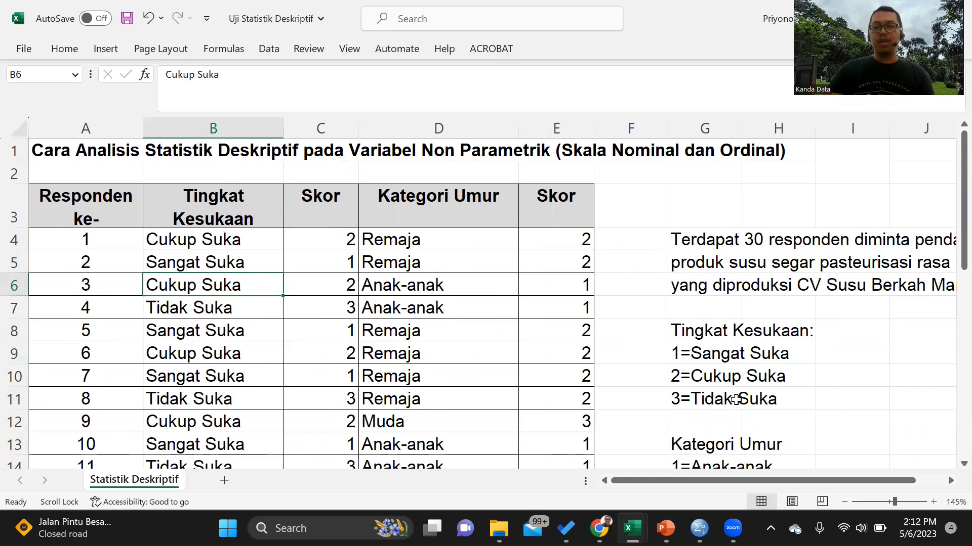
# Compare the score columns with the Tingkat Kesukaan and Kategori Umur code lists.
pyautogui.scroll(-2, 701, 355)
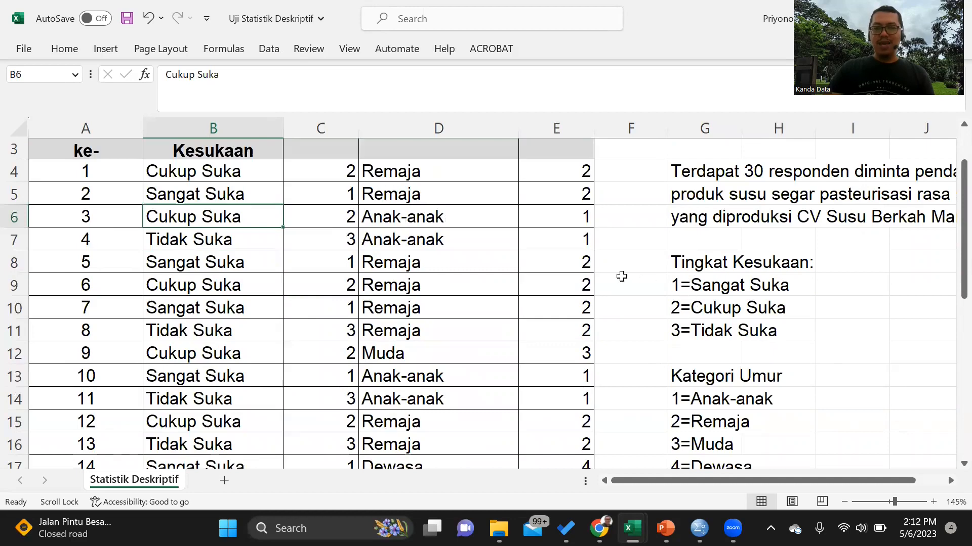
pyautogui.scroll(2, 501, 262)
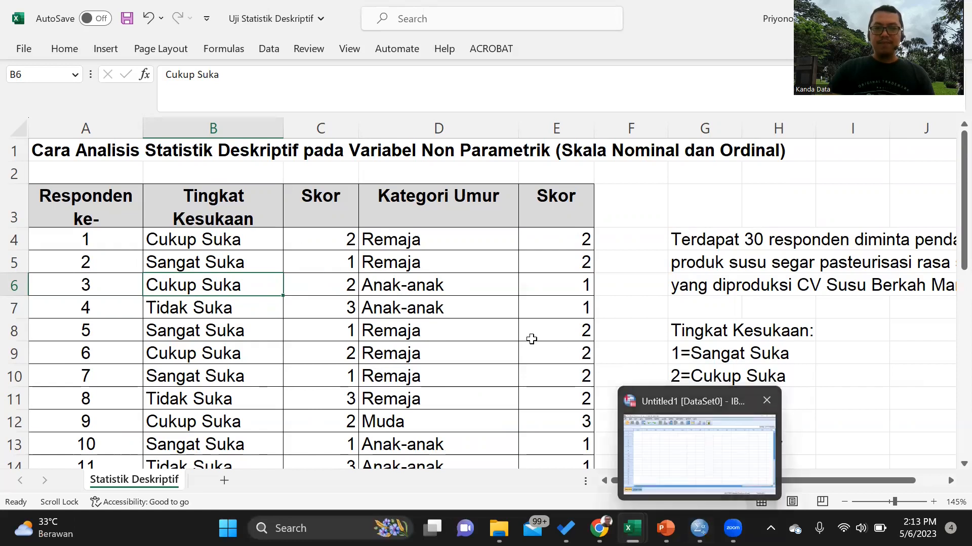
pyautogui.click(750, 370)
pyautogui.scroll(-2, 729, 345)
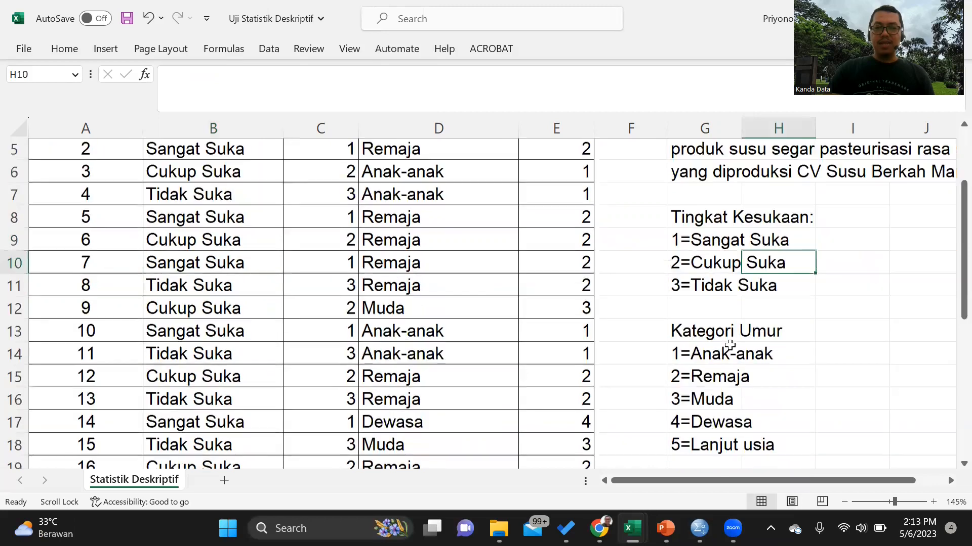
pyautogui.scroll(1, 730, 345)
pyautogui.scroll(1, 730, 345)
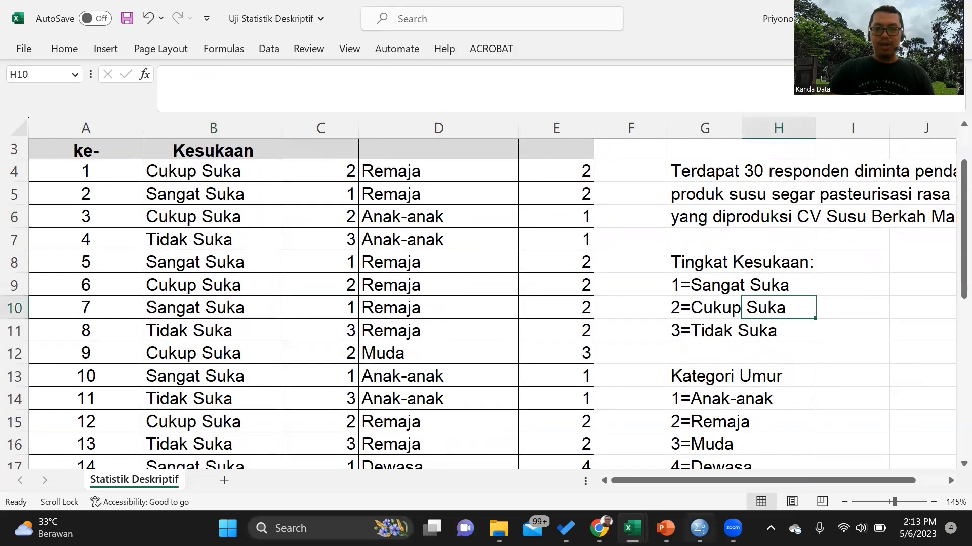
# Switch to the SPSS Data Editor and define two variables named suka and umur.
pyautogui.moveTo(698, 528)
pyautogui.click(699, 453)
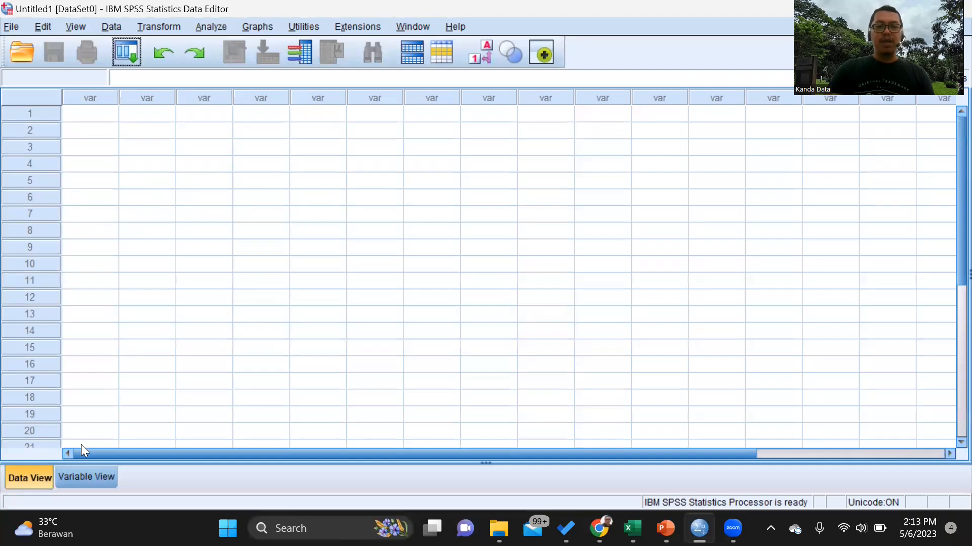
pyautogui.click(86, 477)
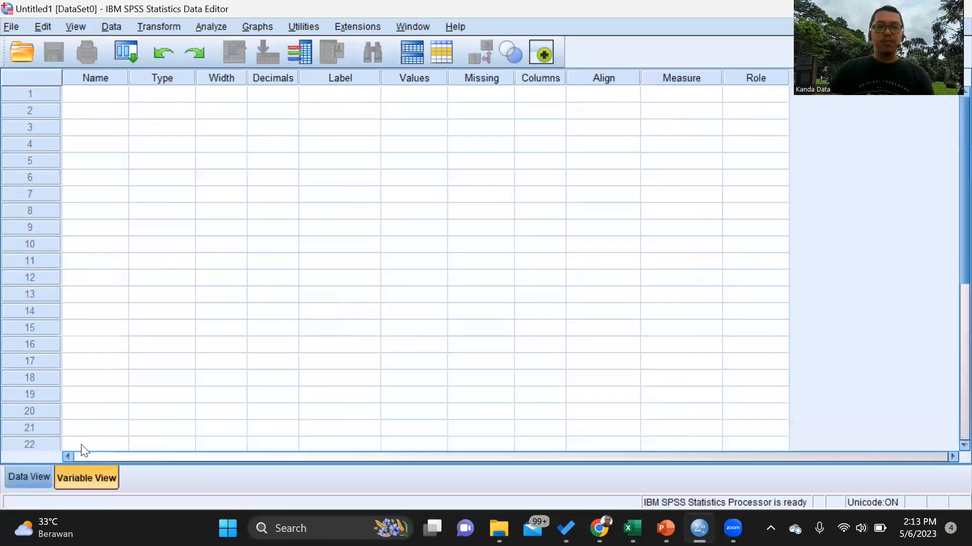
pyautogui.click(102, 94)
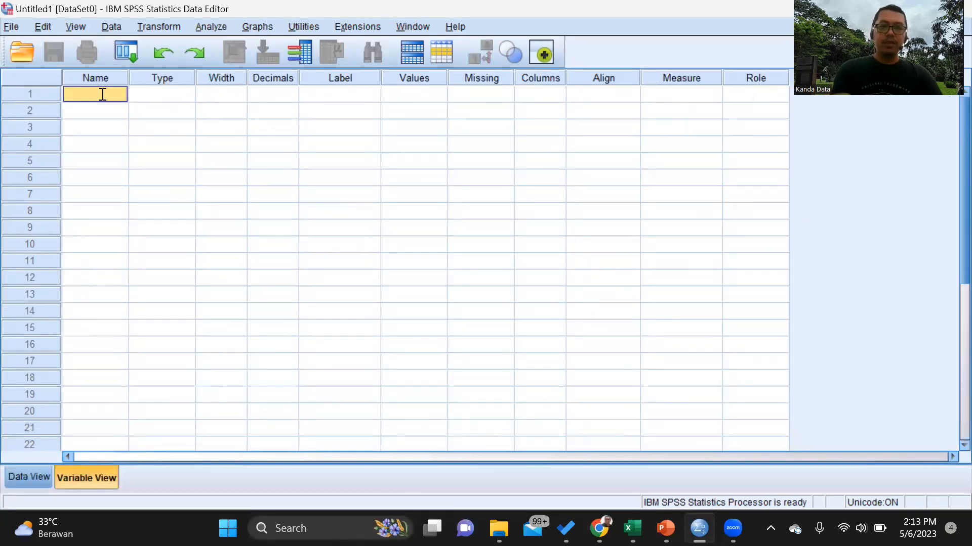
pyautogui.write('suka')
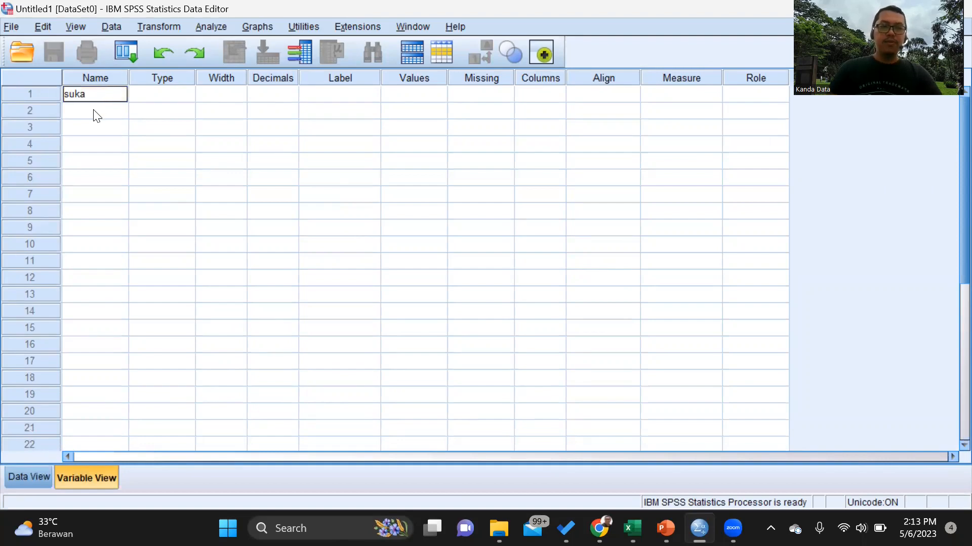
pyautogui.click(93, 110)
pyautogui.write('umur')
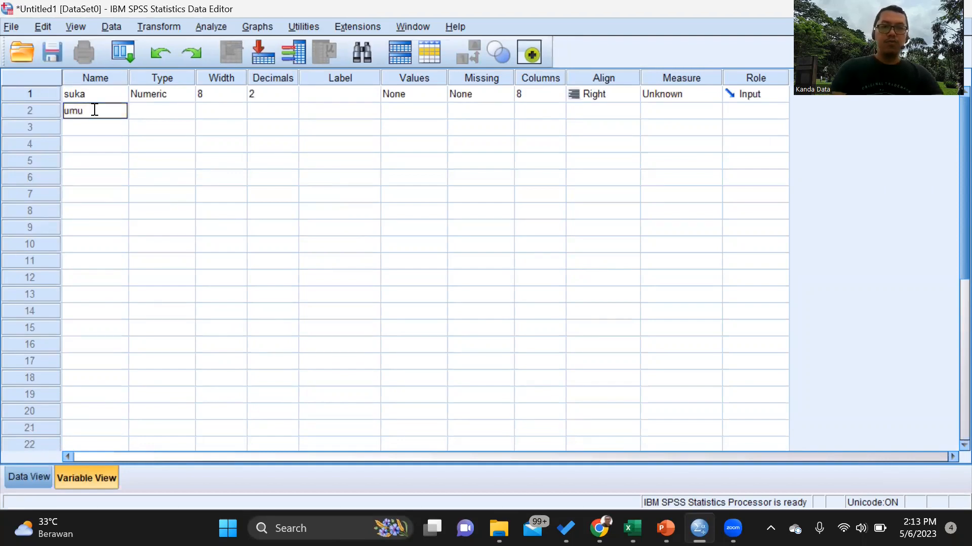
pyautogui.click(187, 110)
pyautogui.click(187, 110)
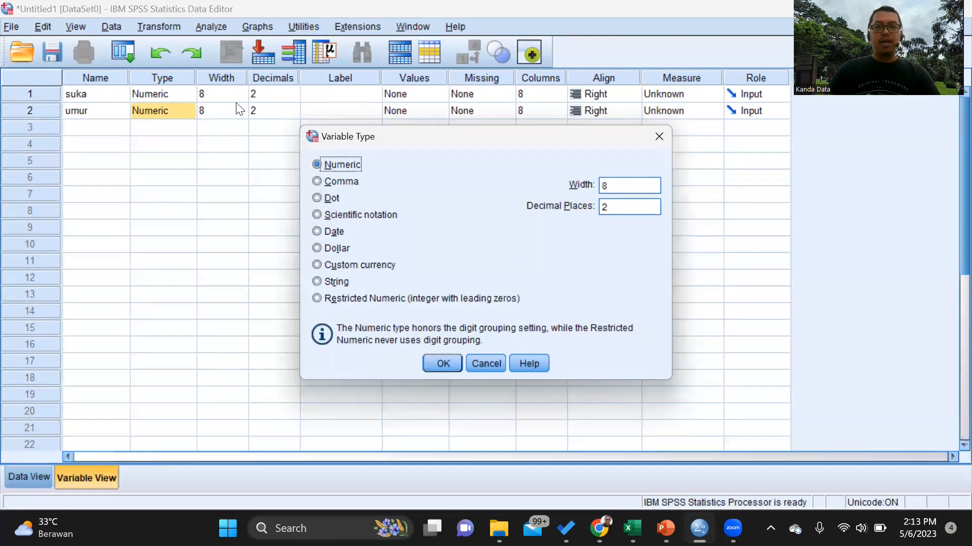
pyautogui.click(478, 360)
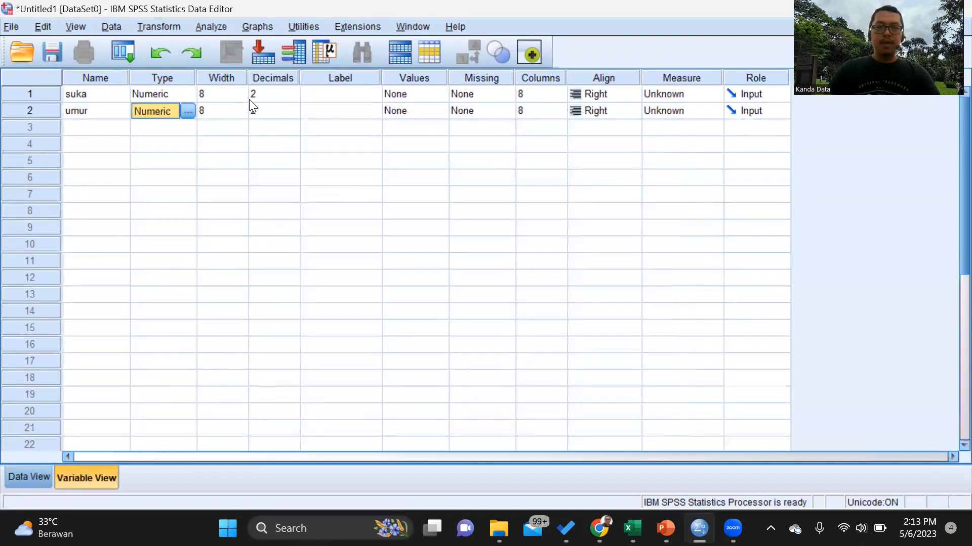
# Set the decimals of both the suka and umur variables to 0.
pyautogui.click(293, 97)
pyautogui.click(294, 97)
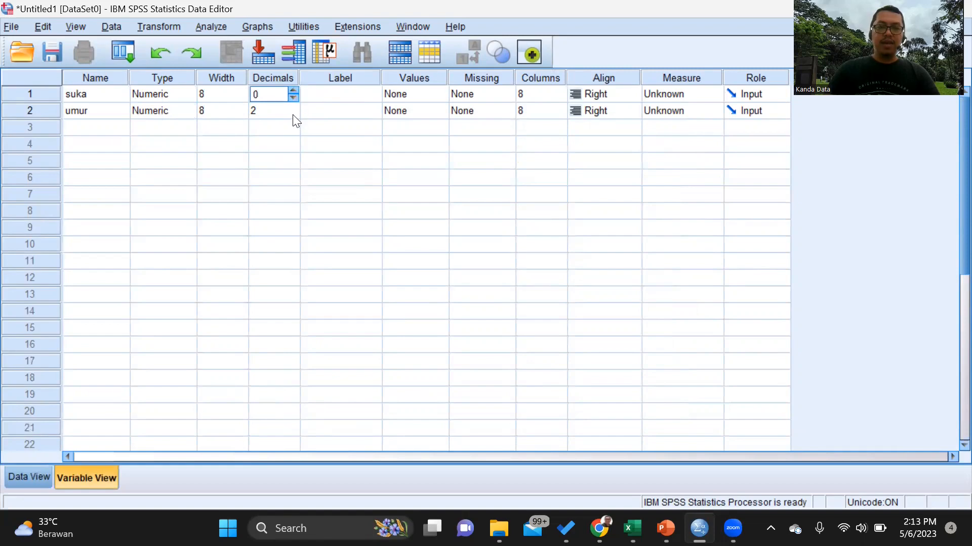
pyautogui.click(293, 114)
pyautogui.click(293, 114)
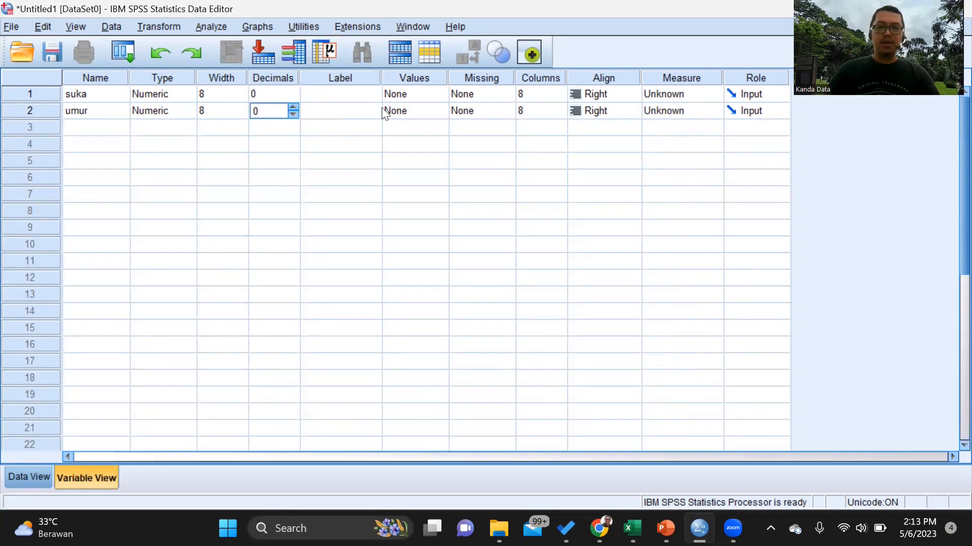
# Widen the Label column and label suka as "Tingkat kesukaan" and umur as "Kategori umur".
pyautogui.moveTo(381, 77); pyautogui.dragTo(421, 77)
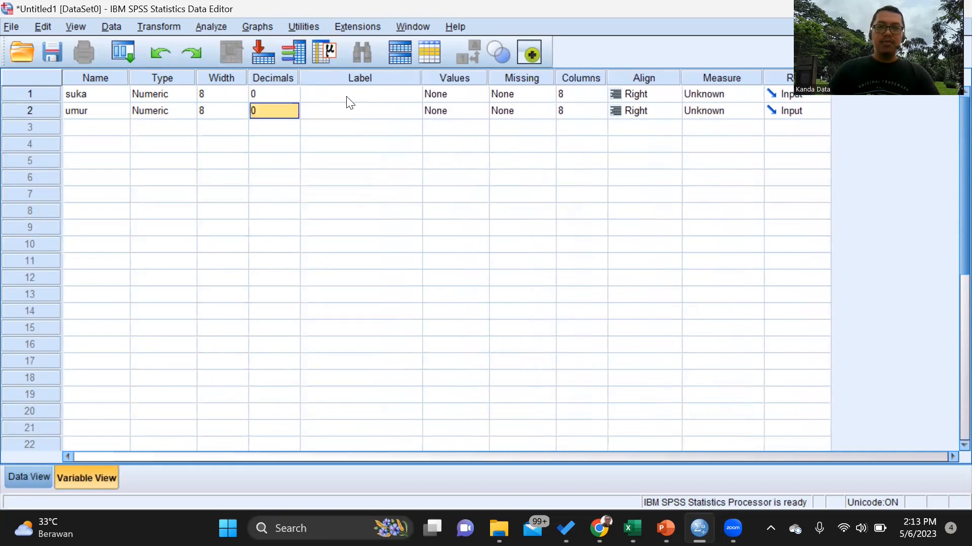
pyautogui.click(348, 100)
pyautogui.write('Tingkat kesu')
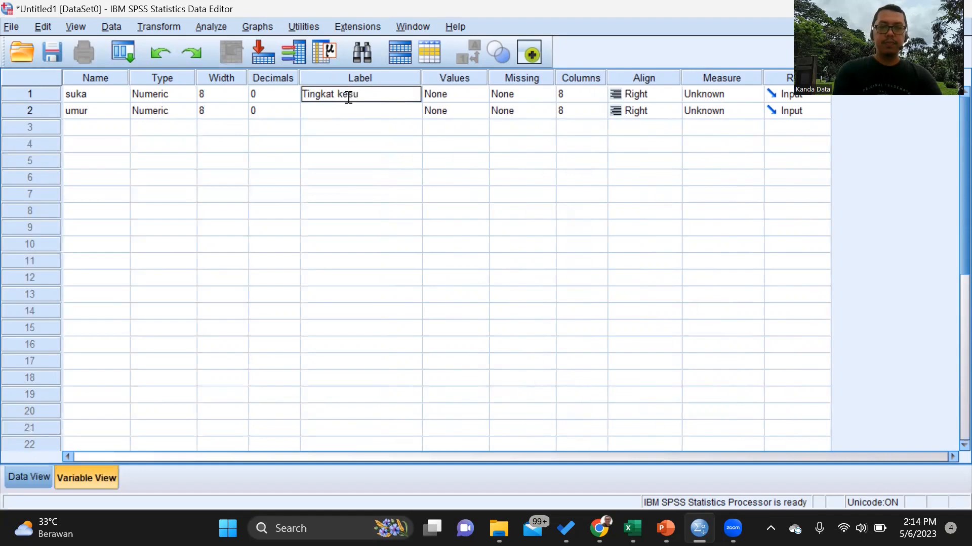
pyautogui.write('kaan')
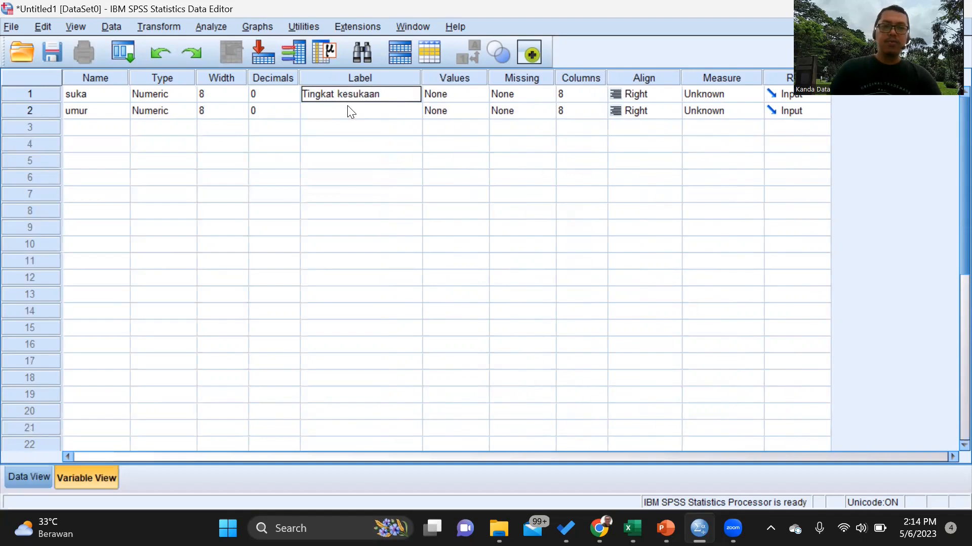
pyautogui.click(348, 105)
pyautogui.write('Kategori umur')
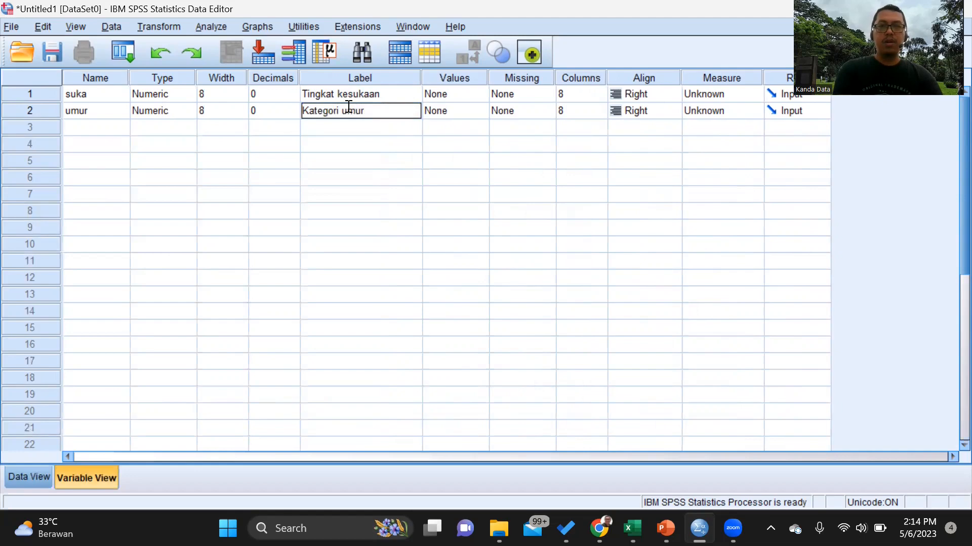
# Set the measurement level of both suka and umur to Ordinal.
pyautogui.click(754, 97)
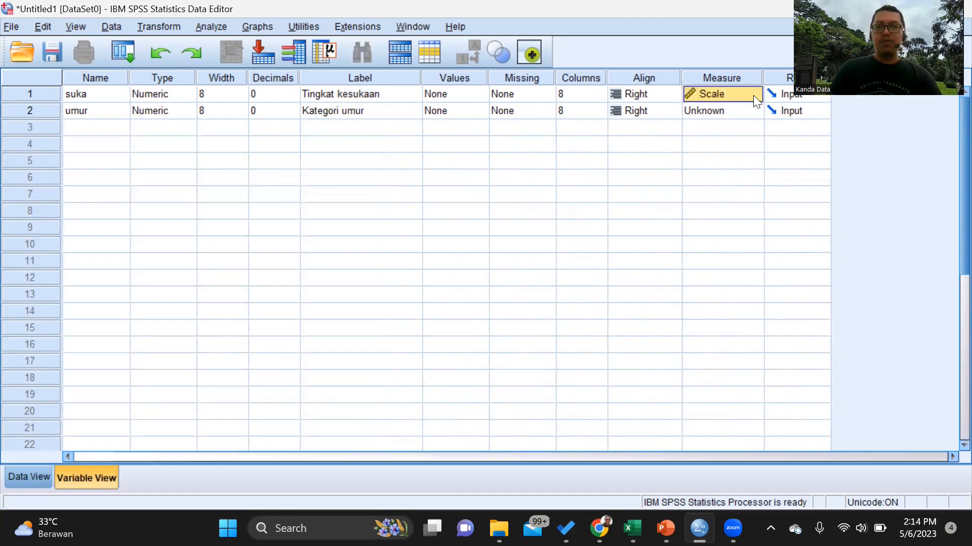
pyautogui.click(753, 96)
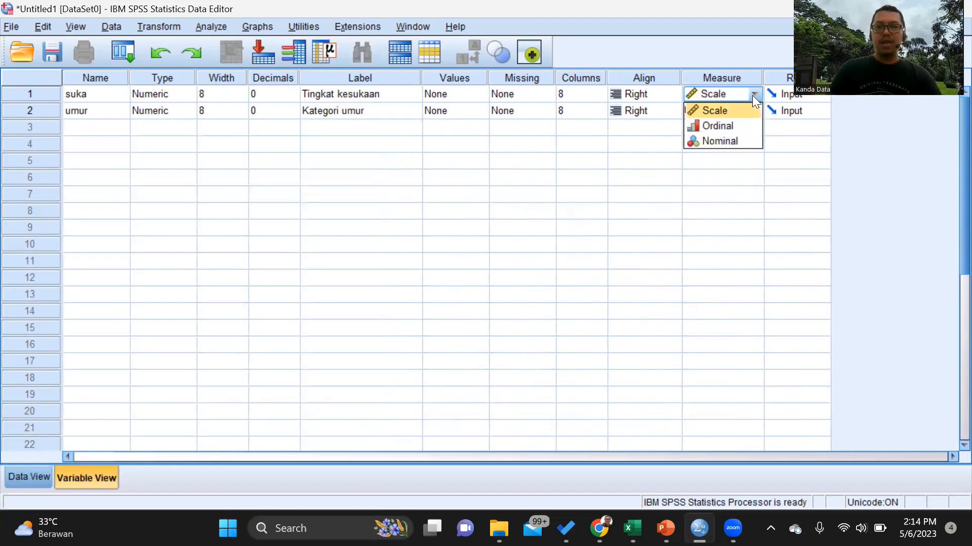
pyautogui.click(732, 126)
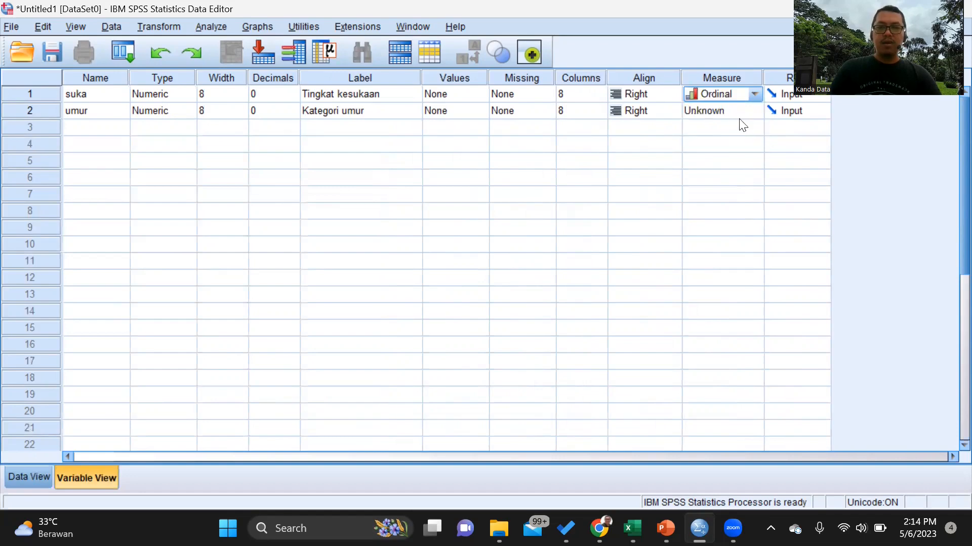
pyautogui.click(743, 113)
pyautogui.click(736, 142)
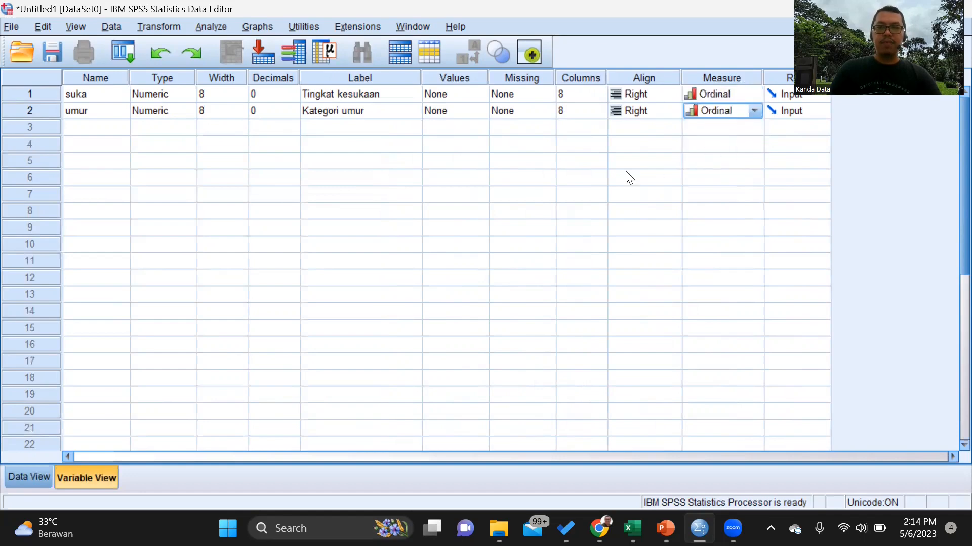
# Show the empty SPSS data grid, switch to the Uji Statistik Deskriptif workbook in Excel and hide the Kategori Umur column.
pyautogui.click(13, 482)
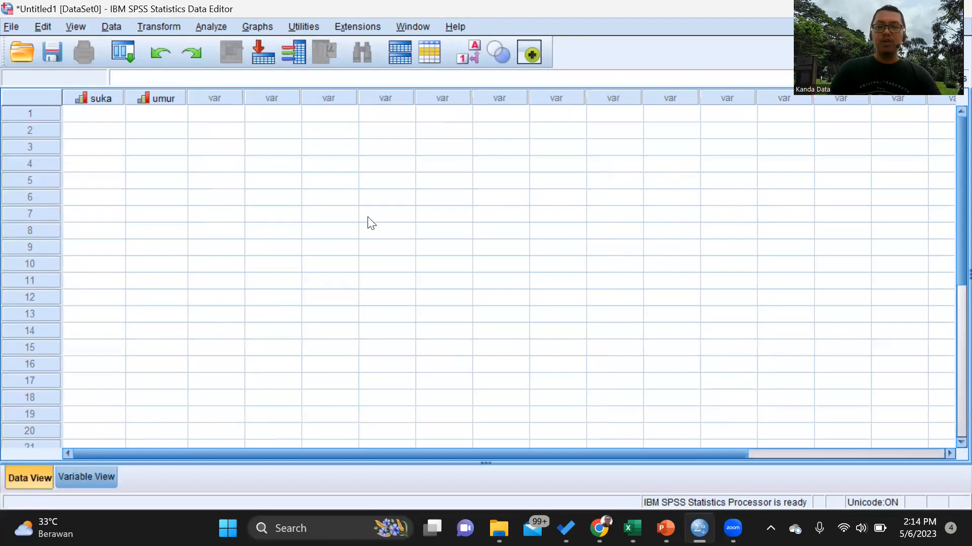
pyautogui.moveTo(632, 529)
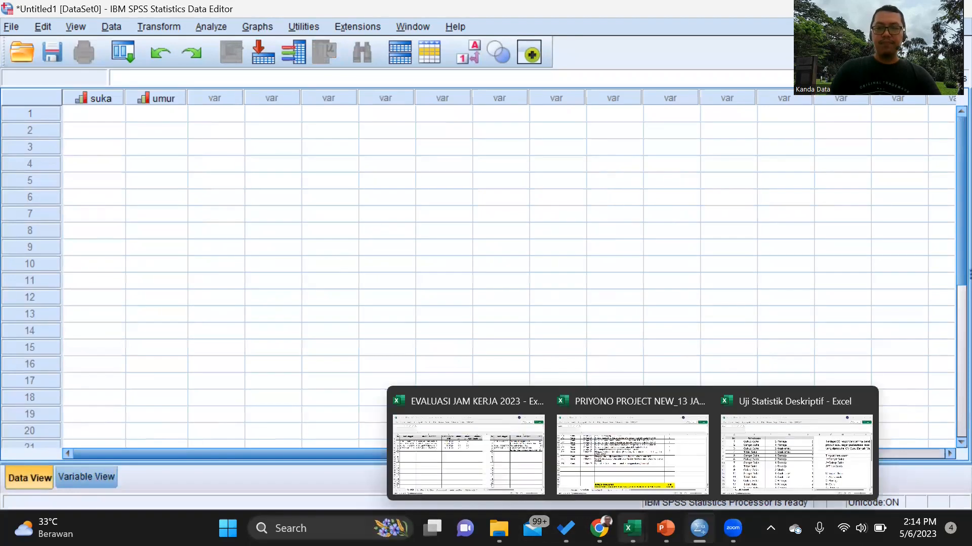
pyautogui.click(792, 455)
pyautogui.scroll(2, 304, 276)
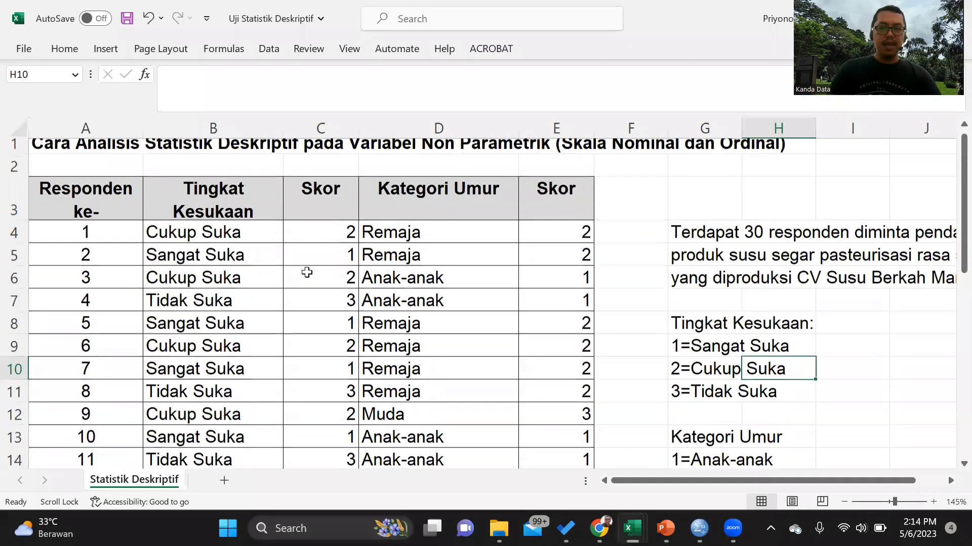
pyautogui.click(417, 130)
pyautogui.rightClick(418, 130)
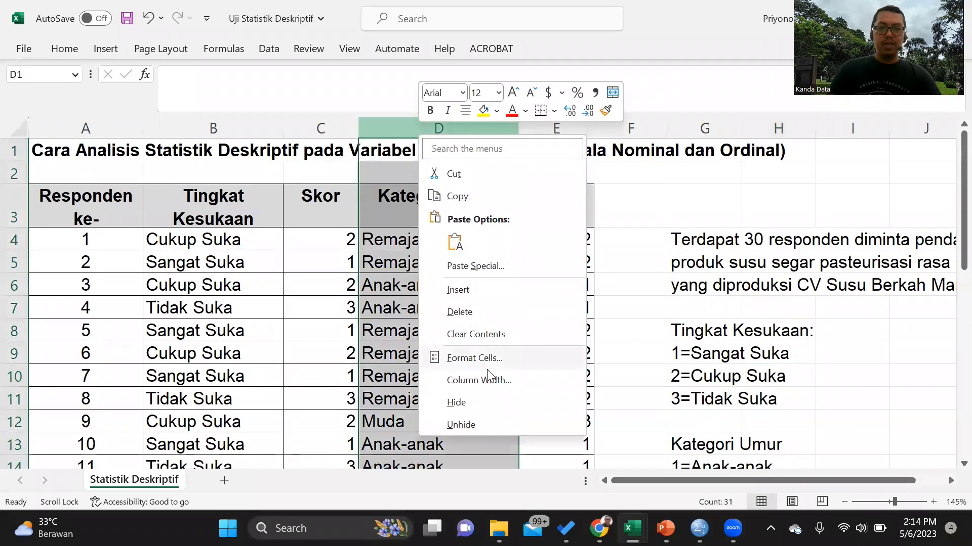
pyautogui.click(465, 404)
pyautogui.click(408, 313)
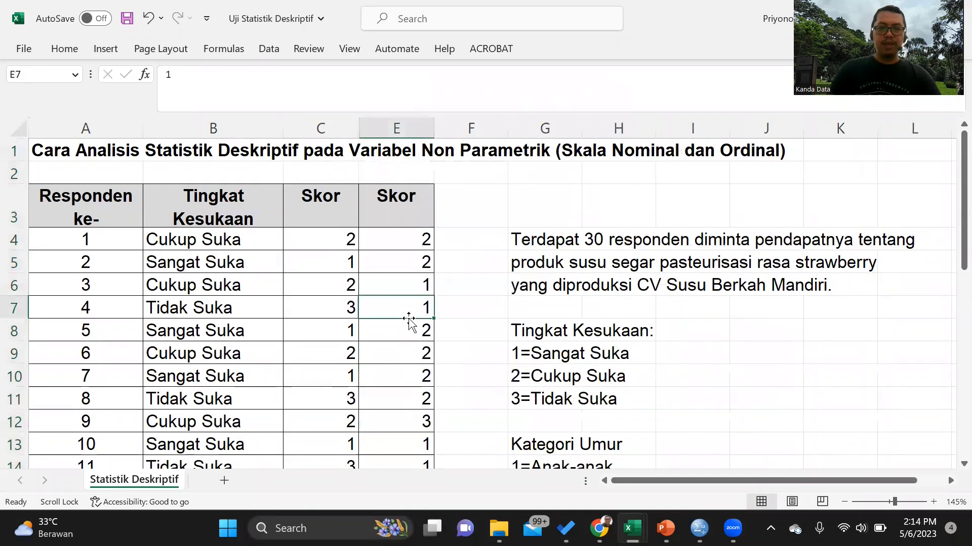
# Copy the scores of all 30 respondents from both Skor columns, cells C4 to E33.
pyautogui.moveTo(318, 239); pyautogui.dragTo(404, 310)
pyautogui.moveTo(428, 340); pyautogui.dragTo(428, 436)
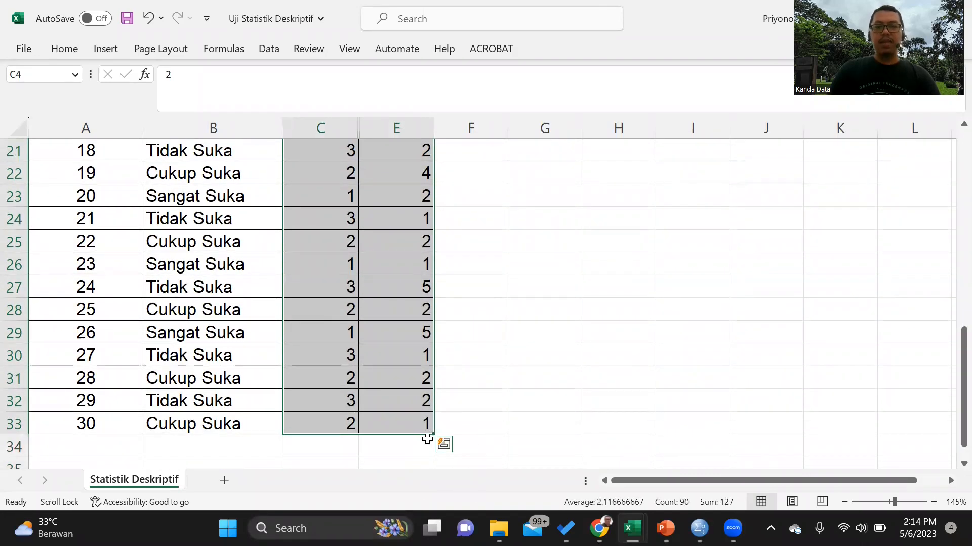
pyautogui.rightClick(391, 260)
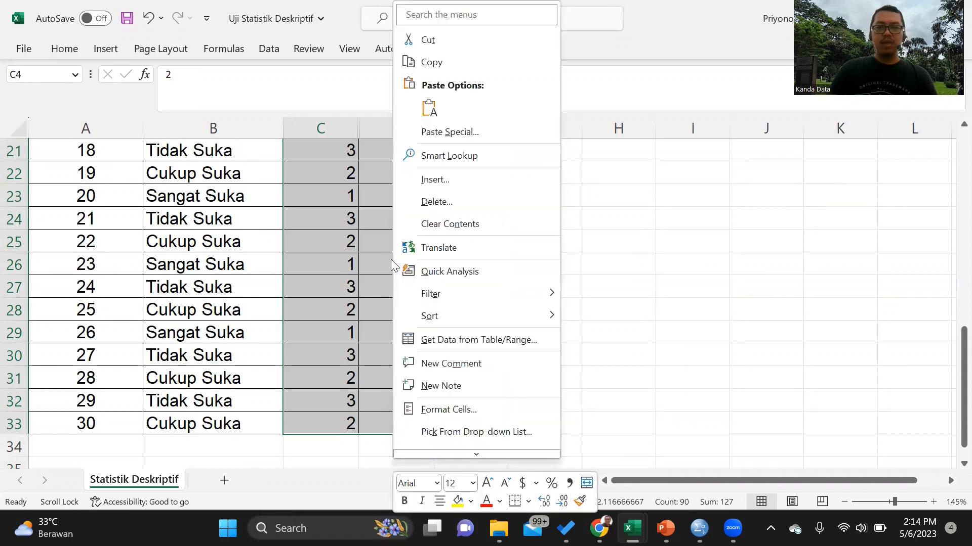
pyautogui.click(429, 63)
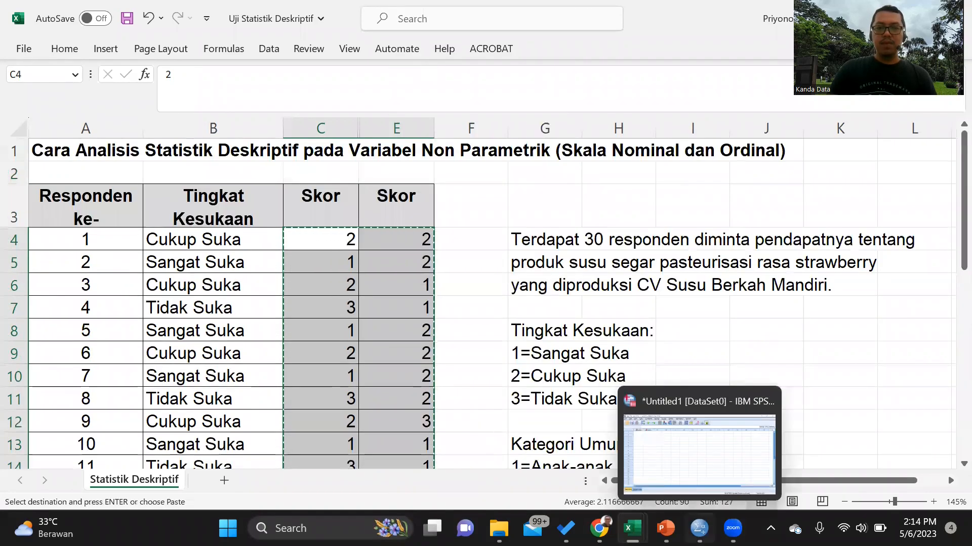
# Switch to the SPSS Data Editor, paste the copied scores into suka and umur from row 1, and check all rows.
pyautogui.click(699, 528)
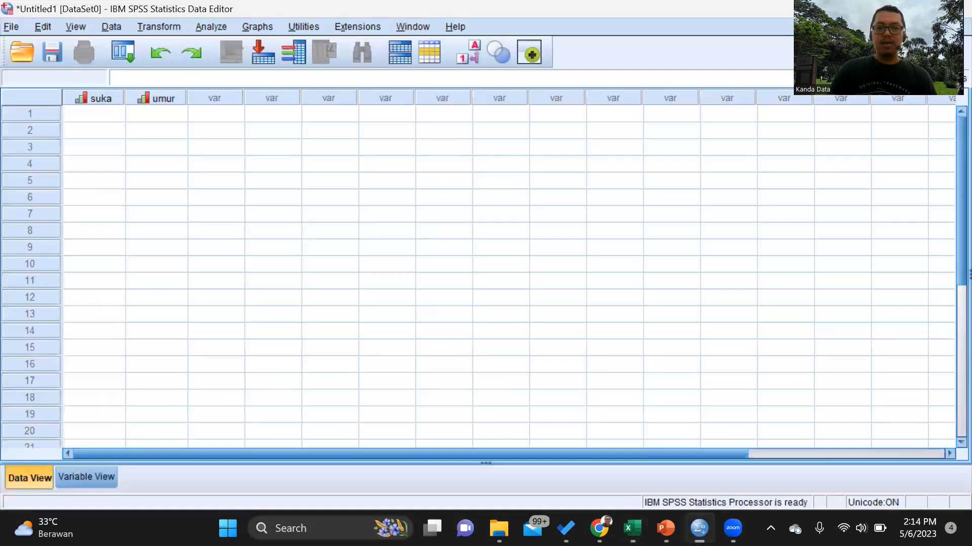
pyautogui.click(96, 116)
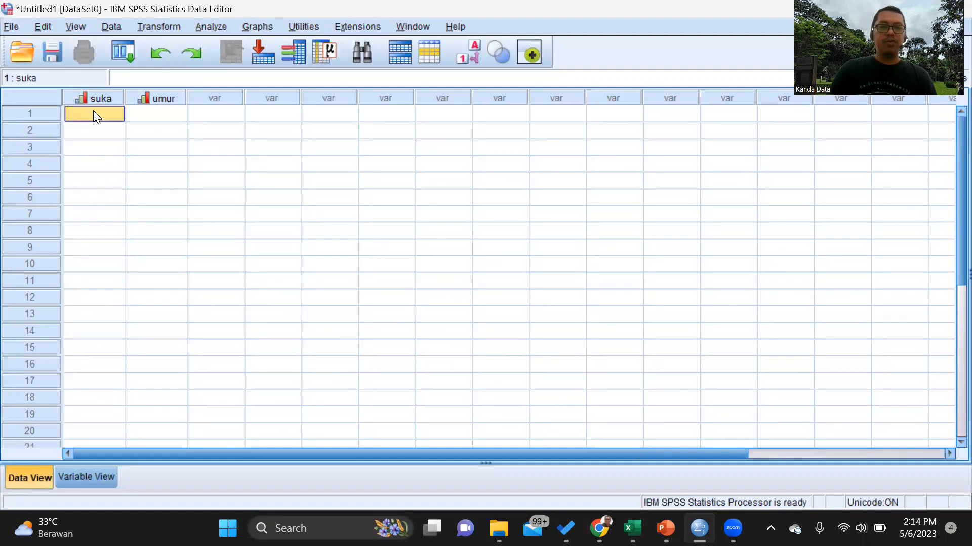
pyautogui.rightClick(94, 111)
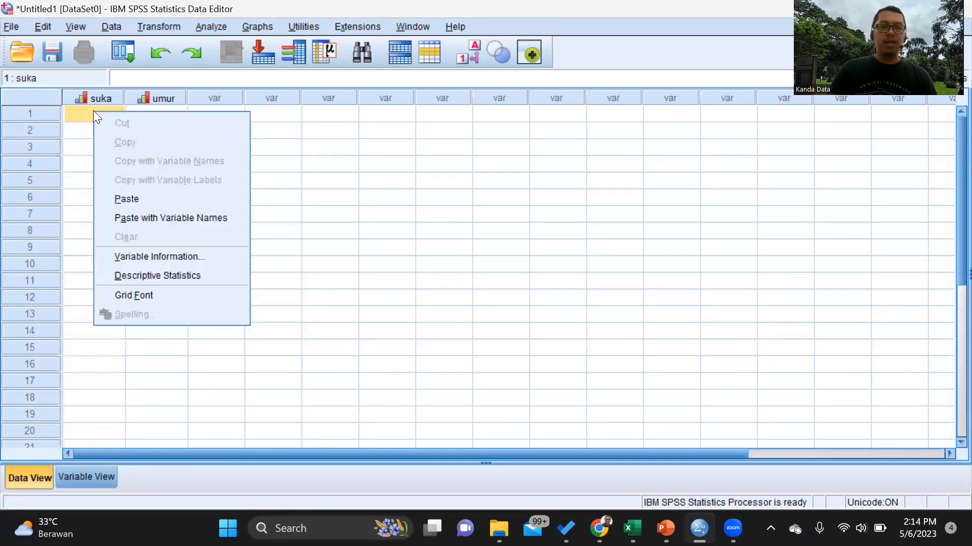
pyautogui.click(134, 197)
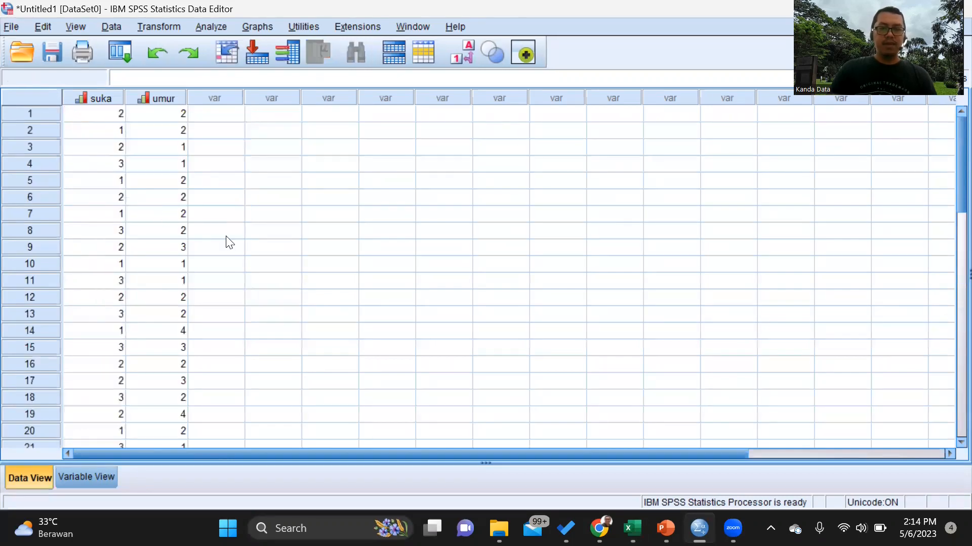
pyautogui.scroll(-4, 228, 242)
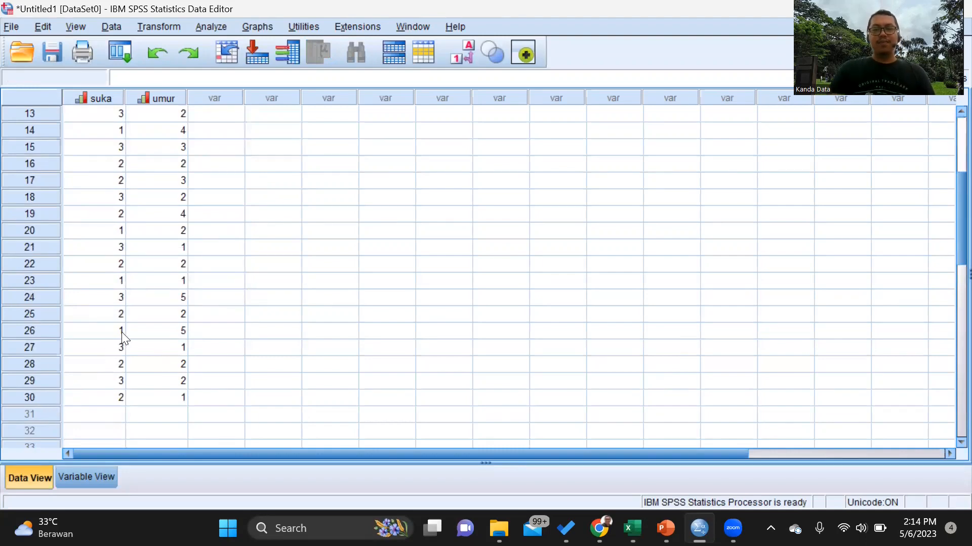
pyautogui.scroll(4, 124, 337)
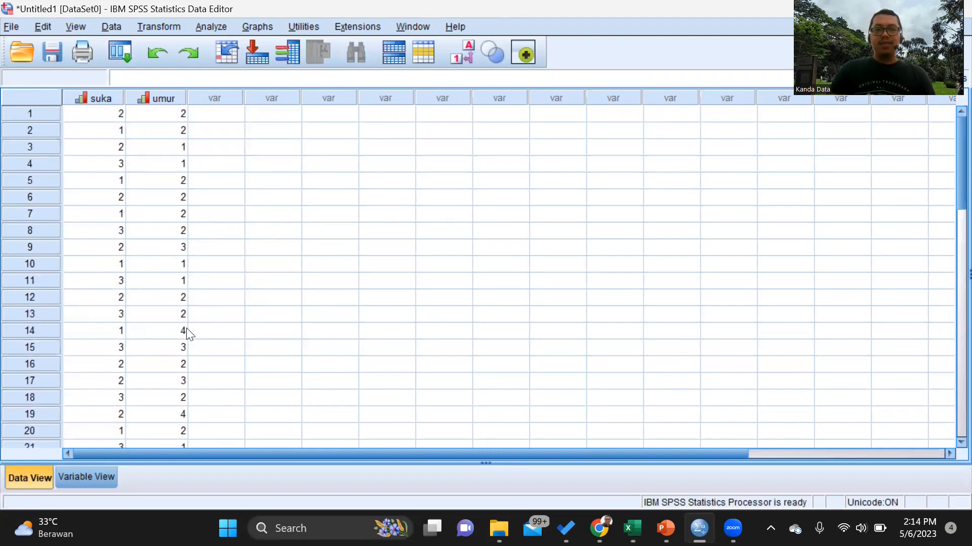
# Place the SPSS variable list and the Excel workbook side by side, with the Tingkat Kesukaan and Kategori Umur codes in view.
pyautogui.hotkey('ctrl', 't')
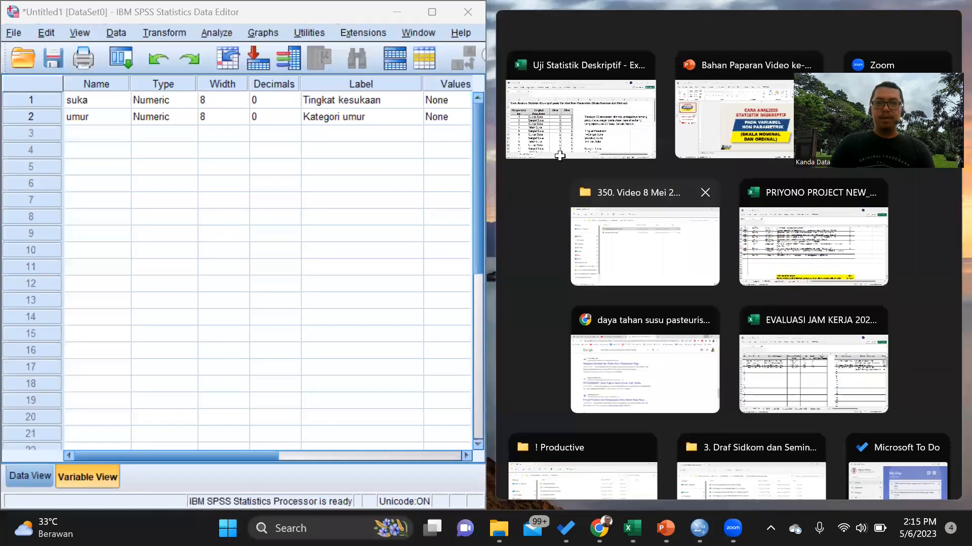
pyautogui.click(557, 154)
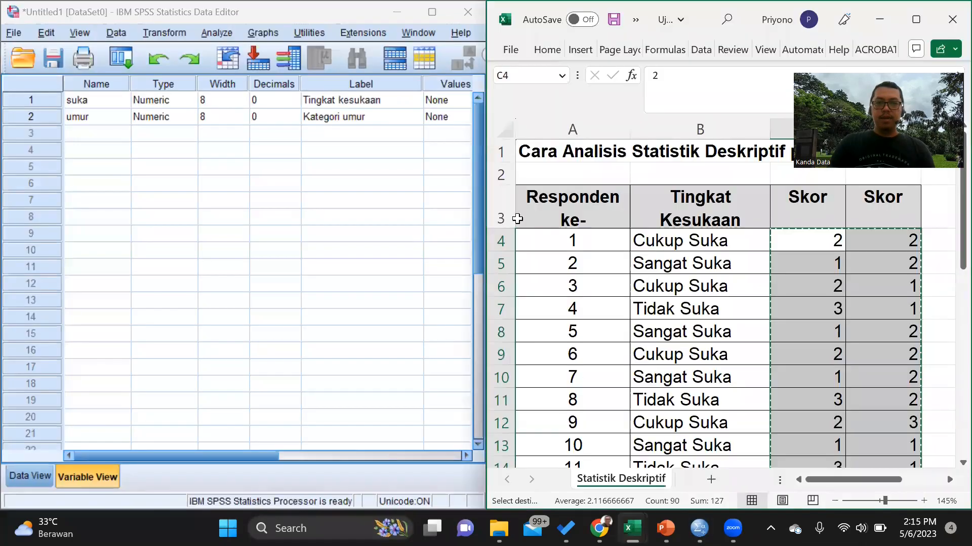
pyautogui.moveTo(822, 480); pyautogui.dragTo(890, 478)
pyautogui.scroll(-1, 859, 404)
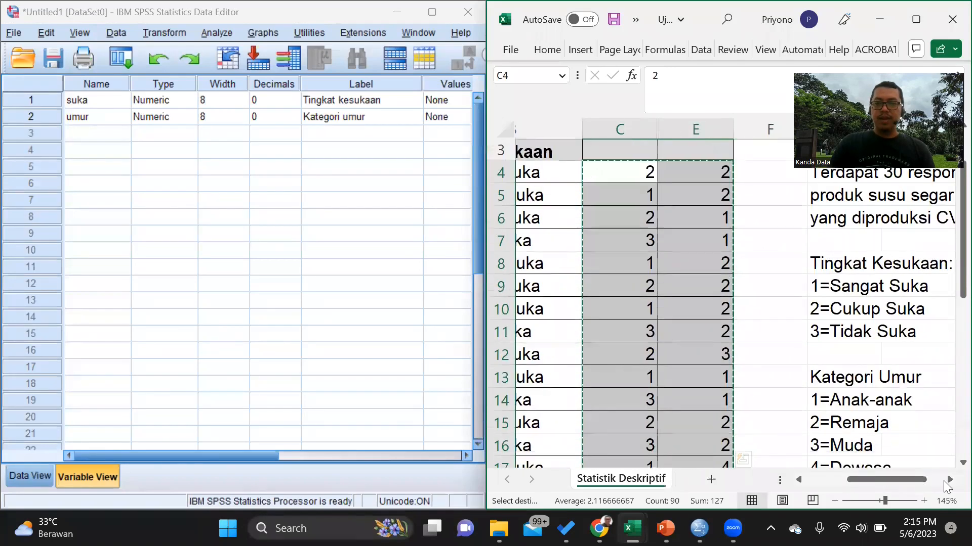
pyautogui.click(946, 483)
pyautogui.click(947, 483)
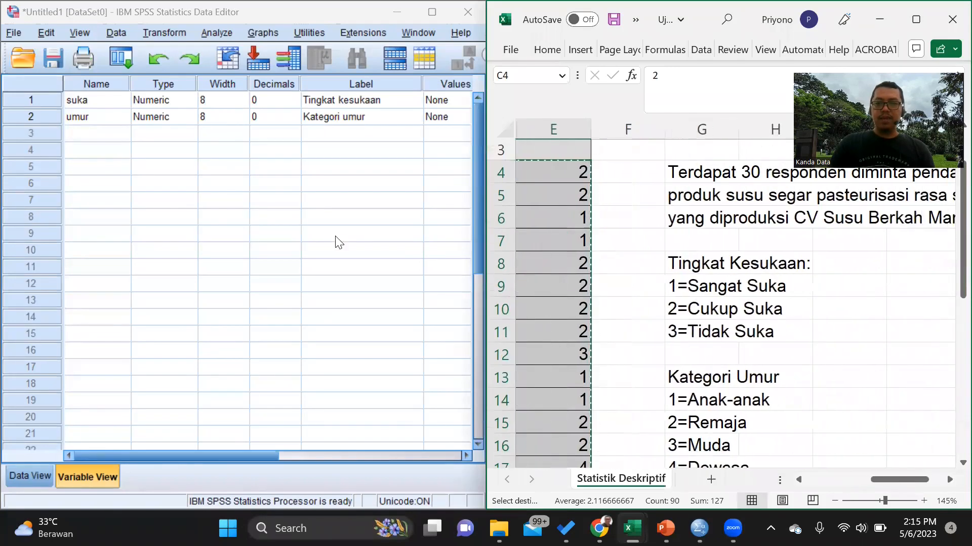
# In SPSS, open the value labels of the Tingkat kesukaan variable and add 1 = "Sangat suka".
pyautogui.click(250, 447)
pyautogui.hscroll(3, 250, 447)
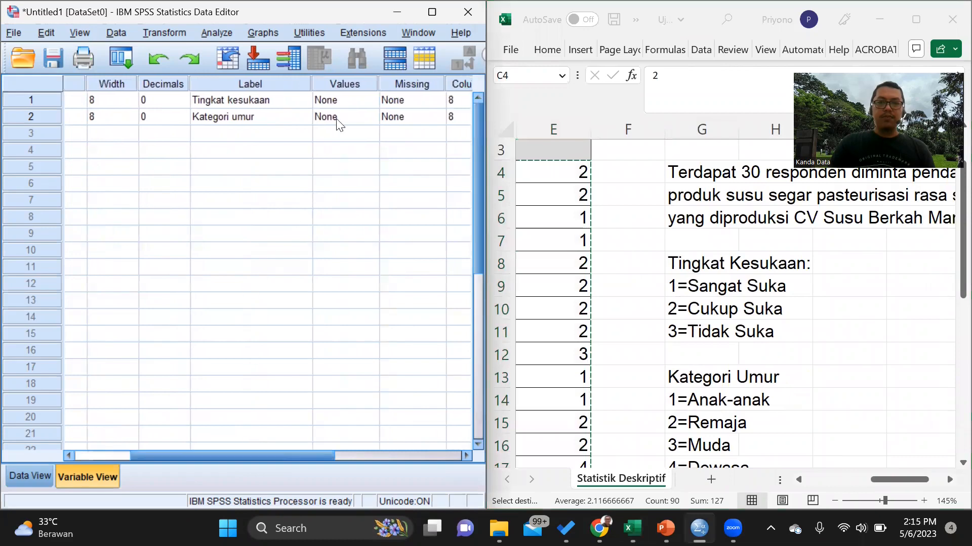
pyautogui.click(370, 101)
pyautogui.click(373, 99)
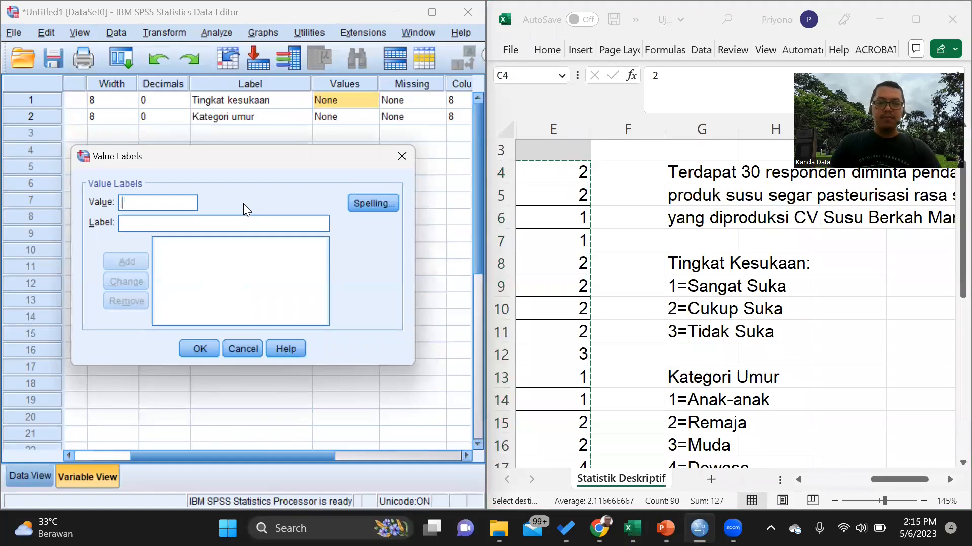
pyautogui.write('1')
pyautogui.press('Tab')
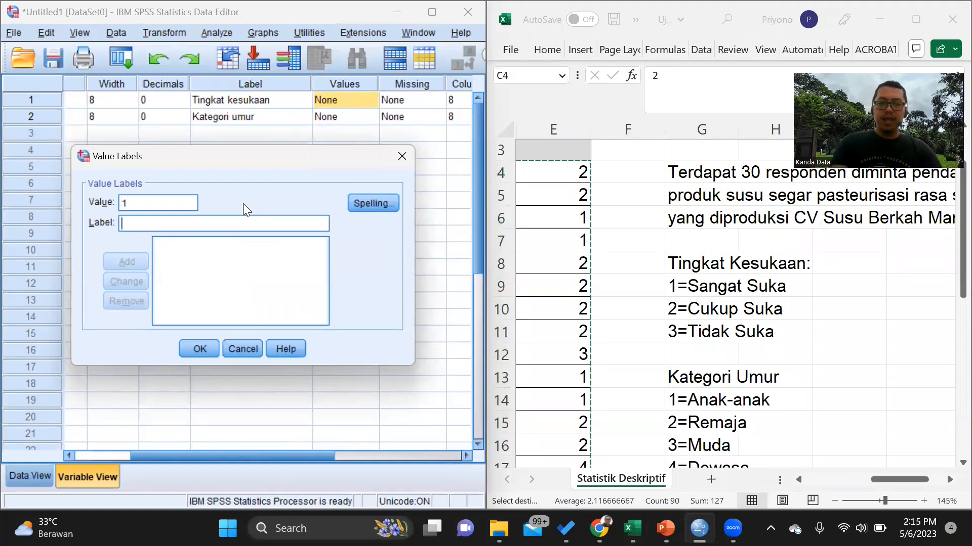
pyautogui.write('Sangat suka')
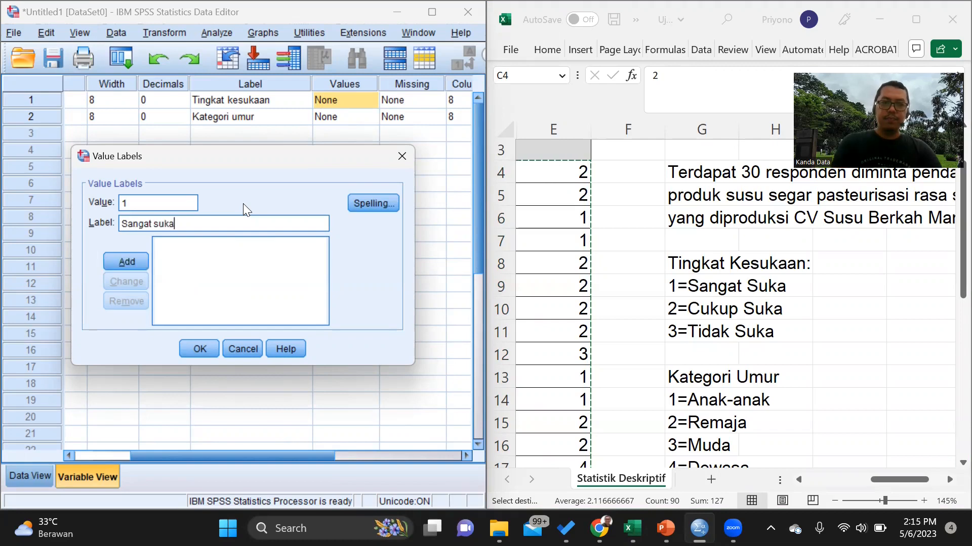
pyautogui.click(127, 262)
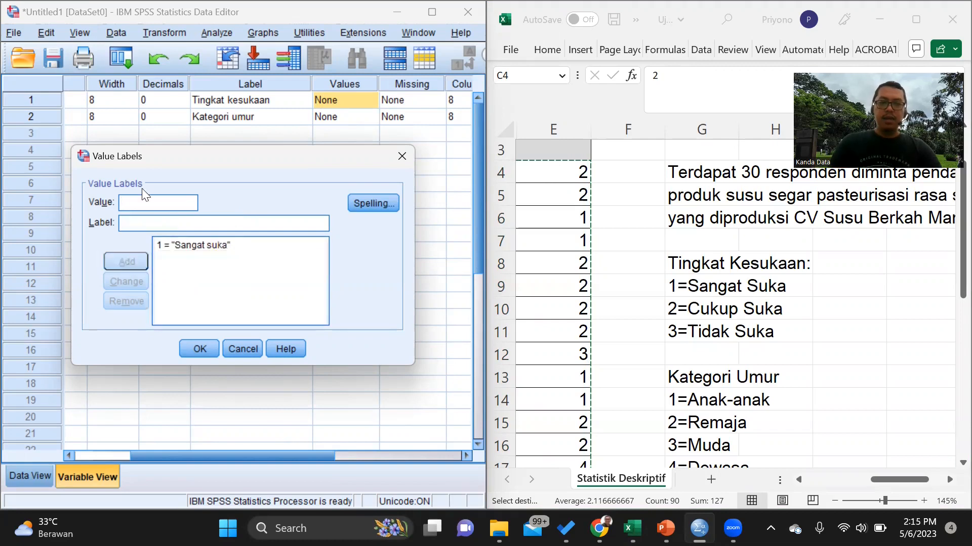
# Add the value labels 2 = "Cukup suka" and 3 = "Tidak suka" for Tingkat kesukaan and apply them.
pyautogui.write('Cu')
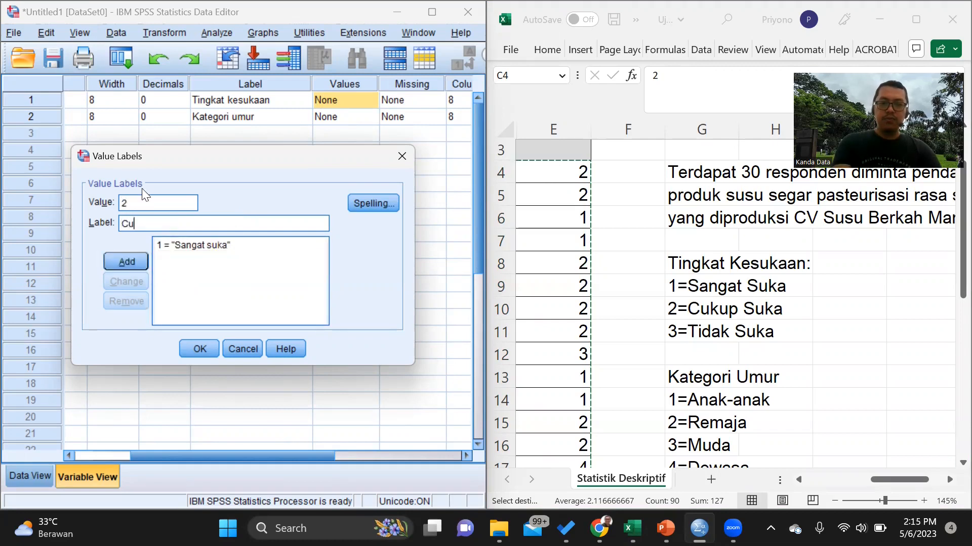
pyautogui.write('kup suka')
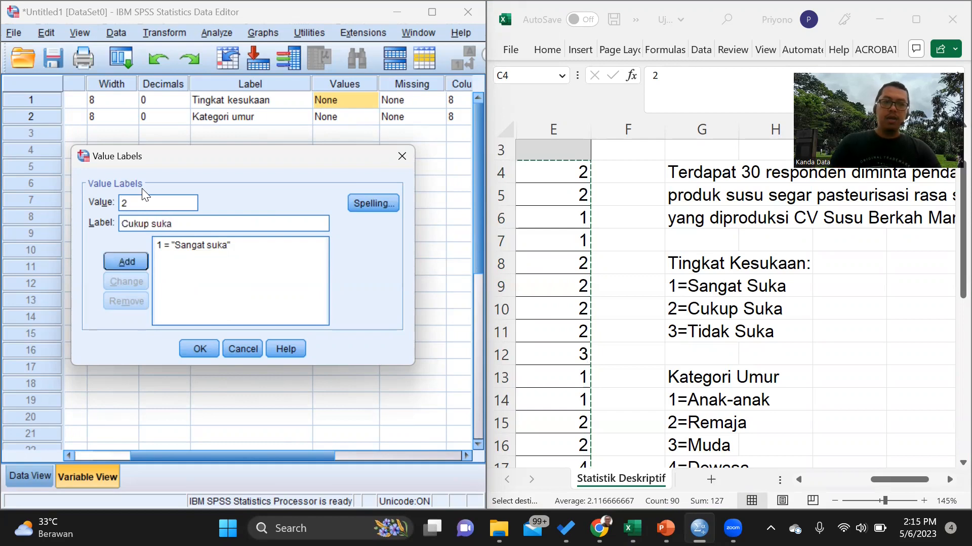
pyautogui.click(135, 262)
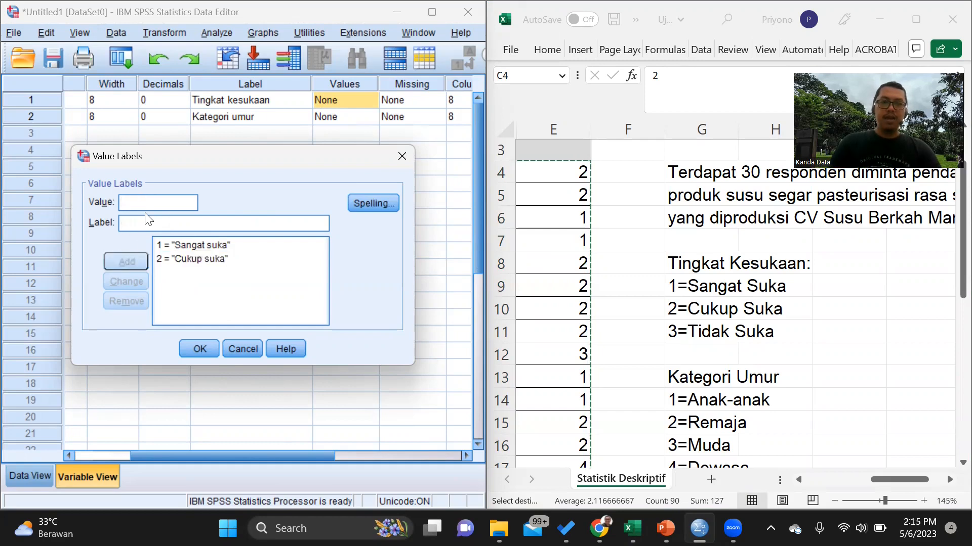
pyautogui.write('3')
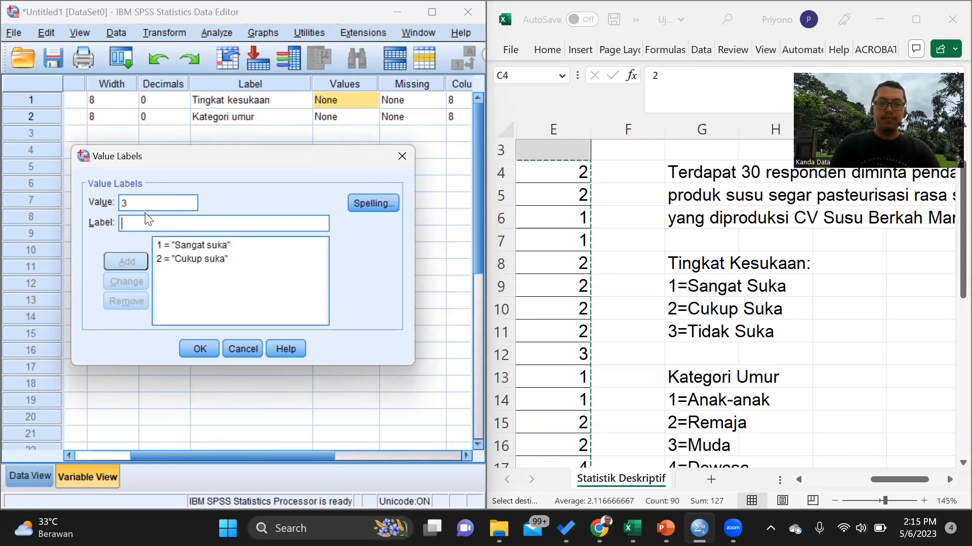
pyautogui.press('Tab')
pyautogui.write('Tidak suka')
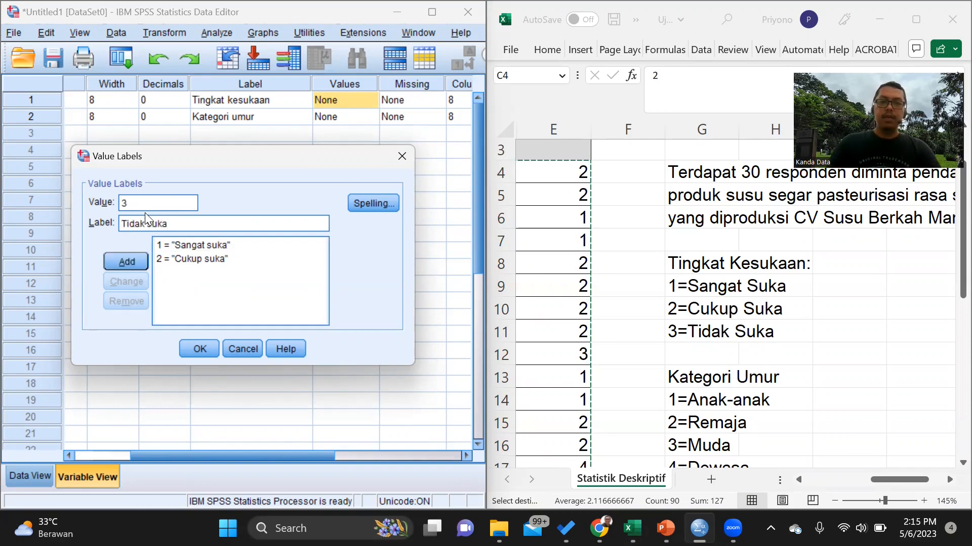
pyautogui.click(132, 267)
pyautogui.click(197, 348)
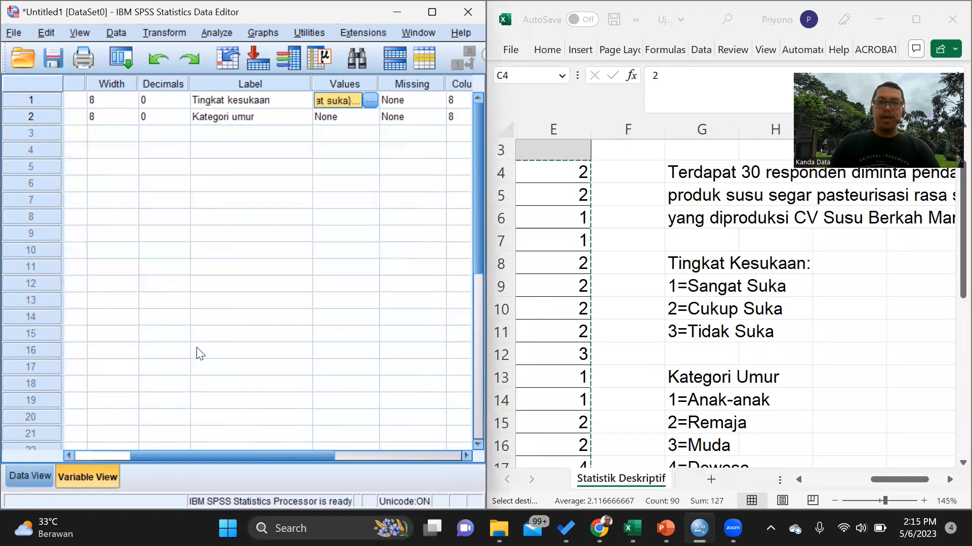
# Open the value labels of the Kategori umur variable and add 1 = "Anak-anak".
pyautogui.scroll(-1, 701, 327)
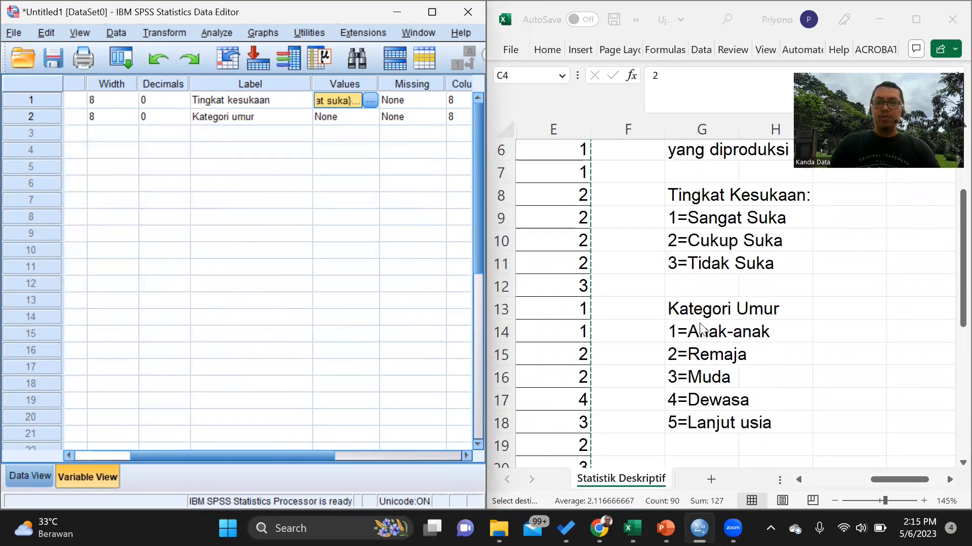
pyautogui.click(355, 117)
pyautogui.click(370, 117)
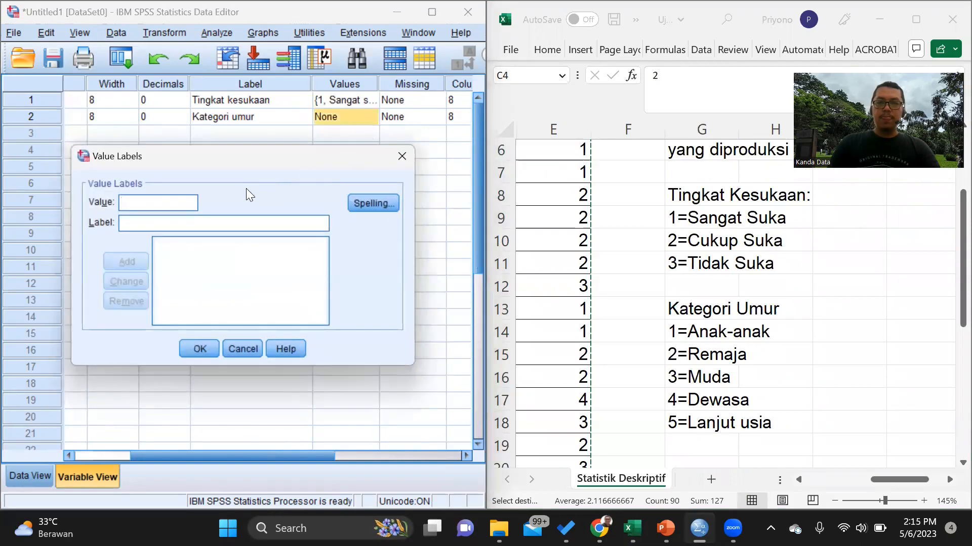
pyautogui.write('1')
pyautogui.press('Tab')
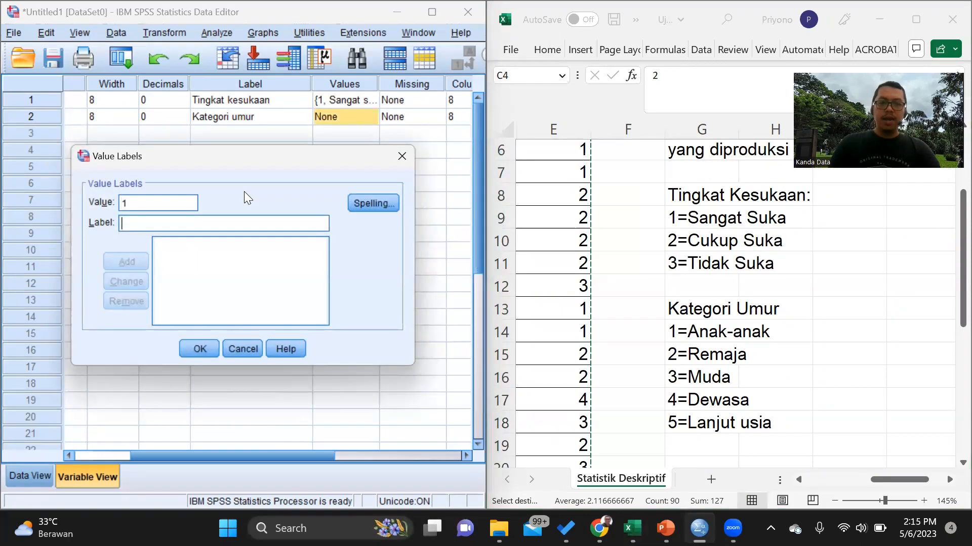
pyautogui.write('Anak-anak')
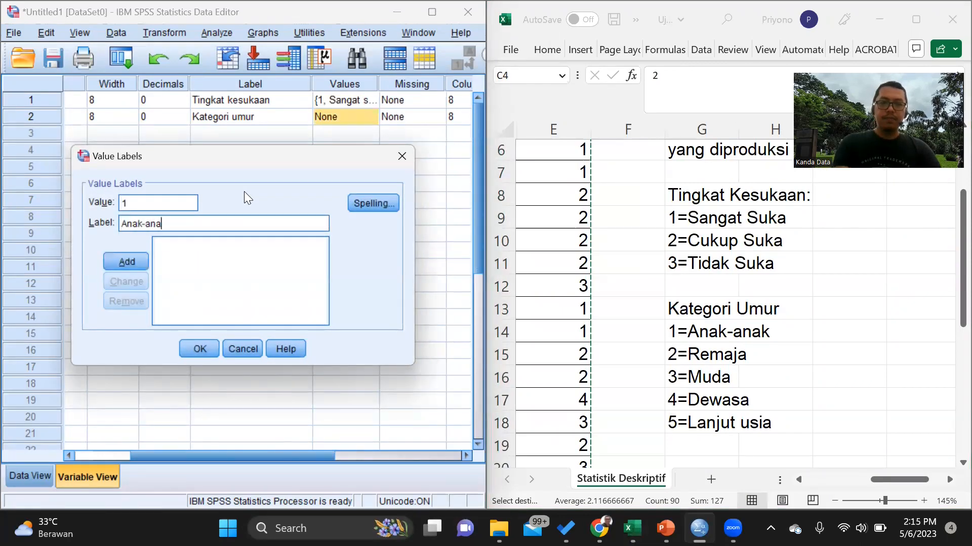
pyautogui.click(132, 262)
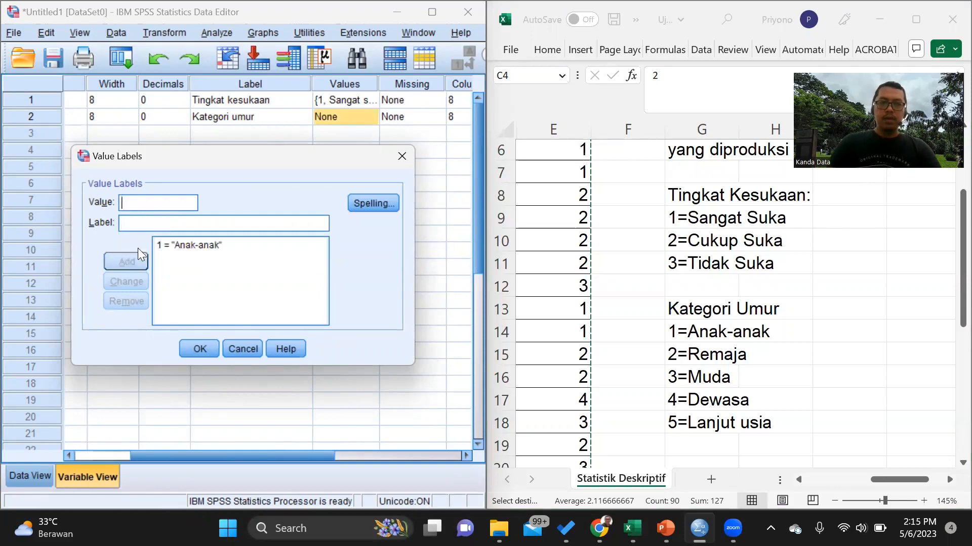
# Add the value labels 2 = "Remaja", 3 = "Muda" and 4 = "Dewasa" for the Kategori umur variable.
pyautogui.write('2')
pyautogui.click(151, 222)
pyautogui.write('Remaja')
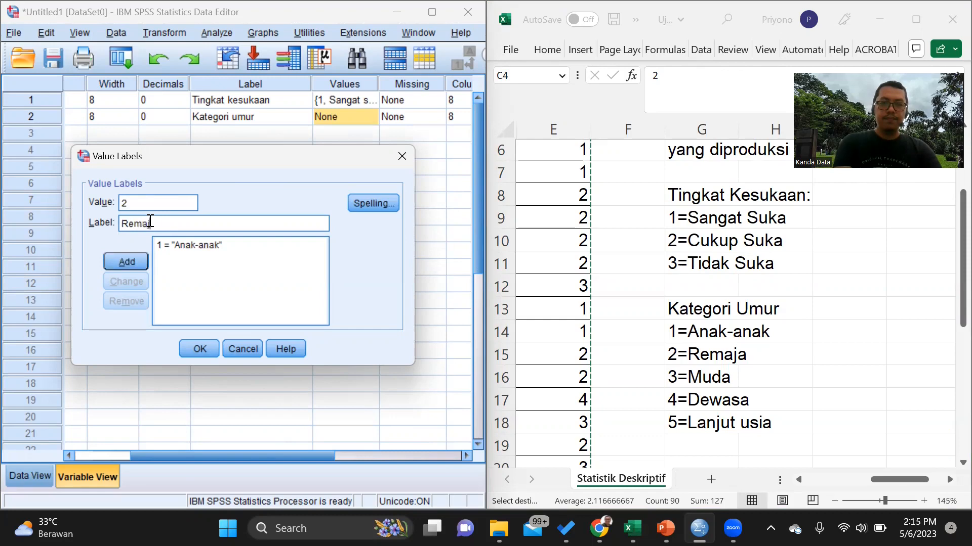
pyautogui.click(142, 259)
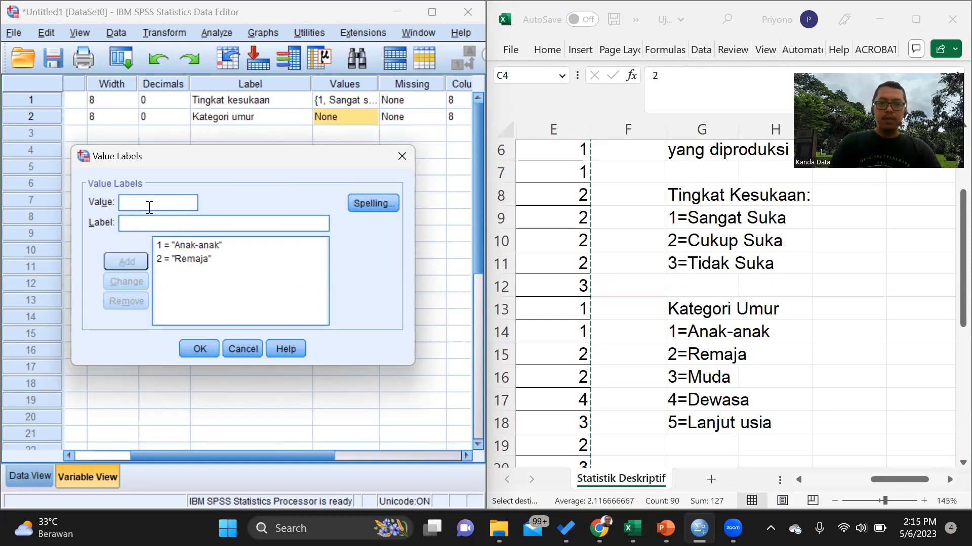
pyautogui.write('3Muda')
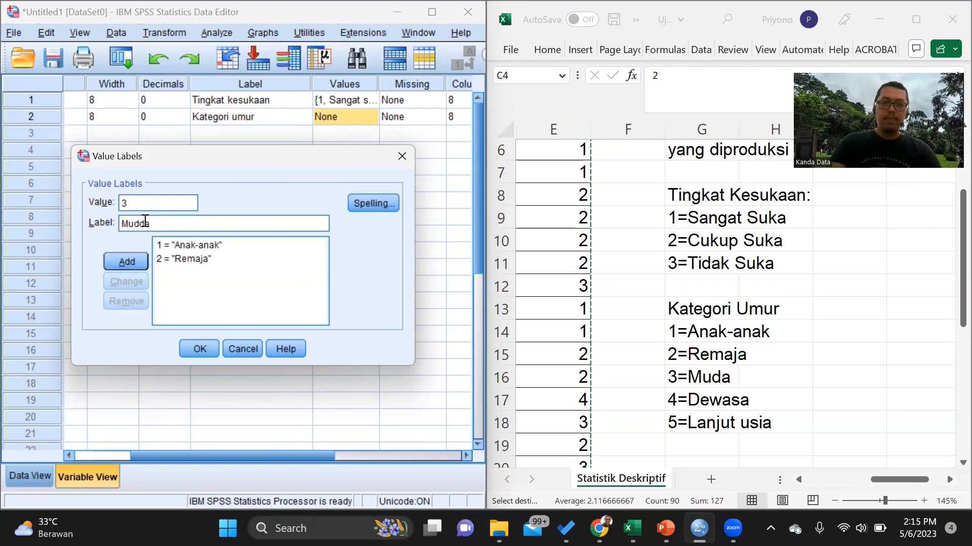
pyautogui.click(130, 261)
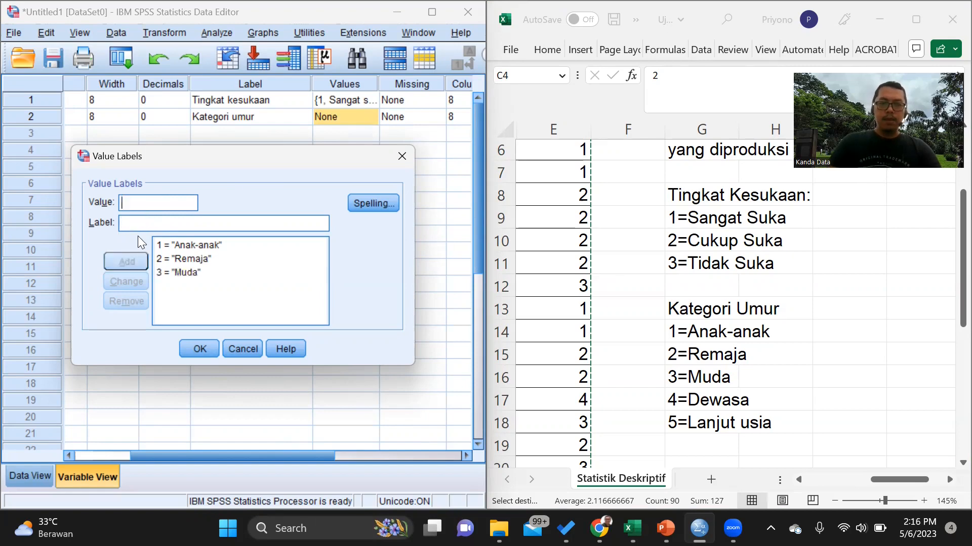
pyautogui.write('4')
pyautogui.write('Dewasa')
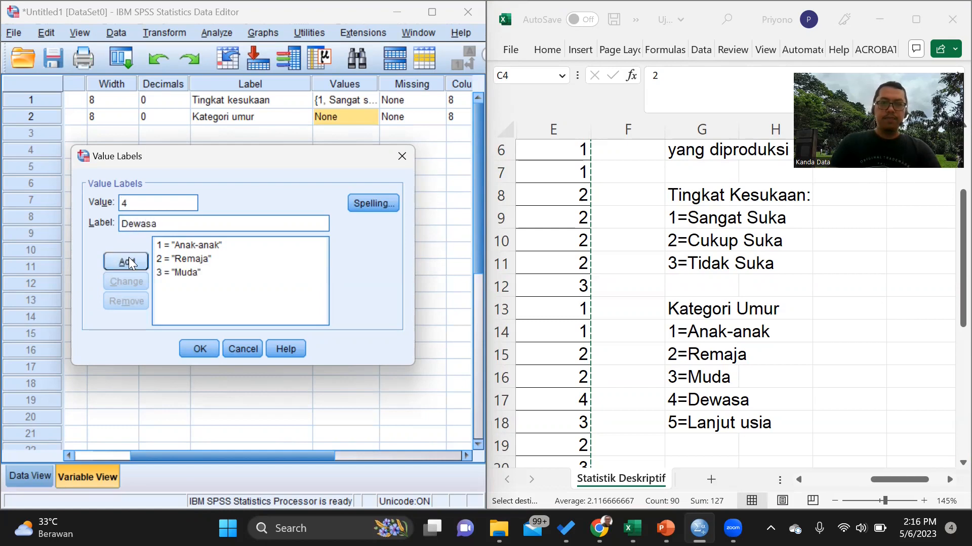
pyautogui.click(130, 261)
# Add the value label 5 = "Lanjut usia" for Kategori umur, correcting its spelling, and apply the labels.
pyautogui.write('5')
pyautogui.click(140, 224)
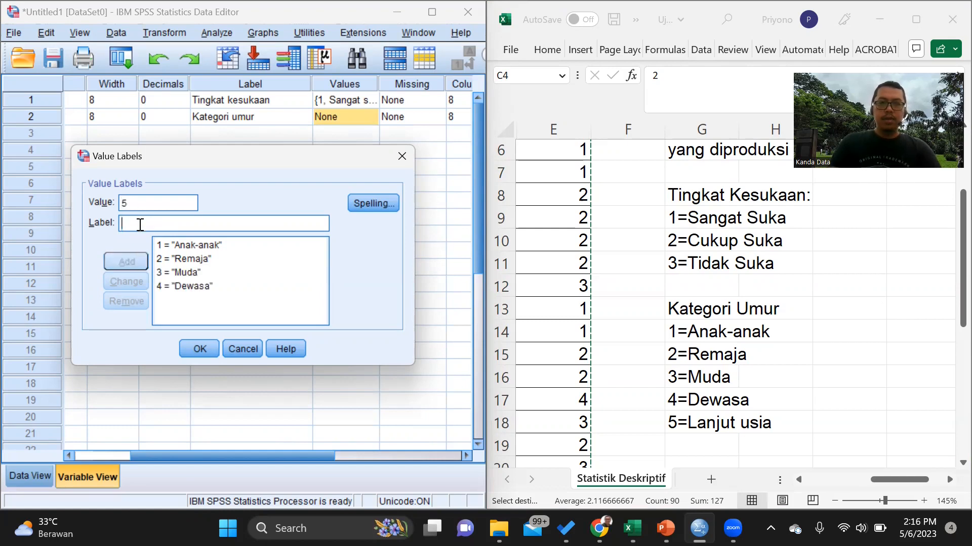
pyautogui.write('Lanjut usia')
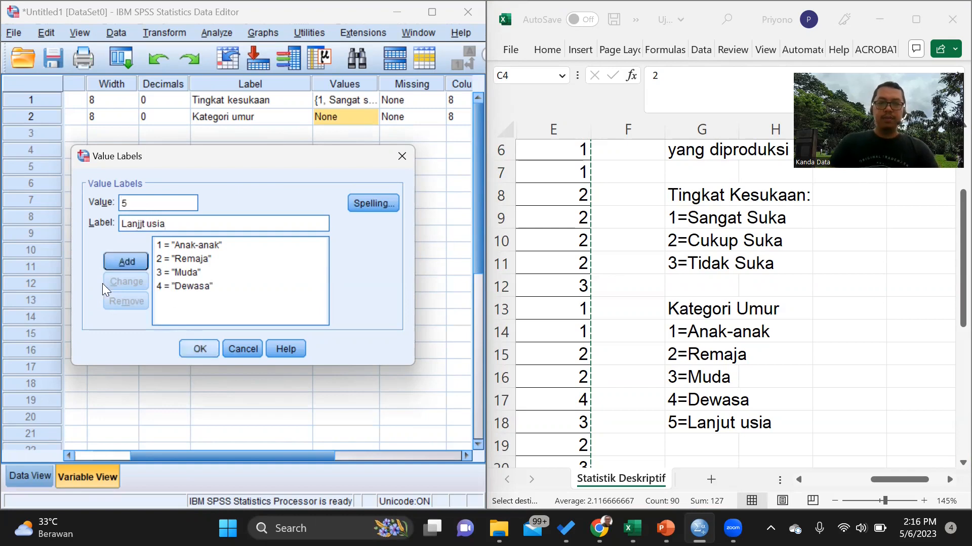
pyautogui.click(121, 260)
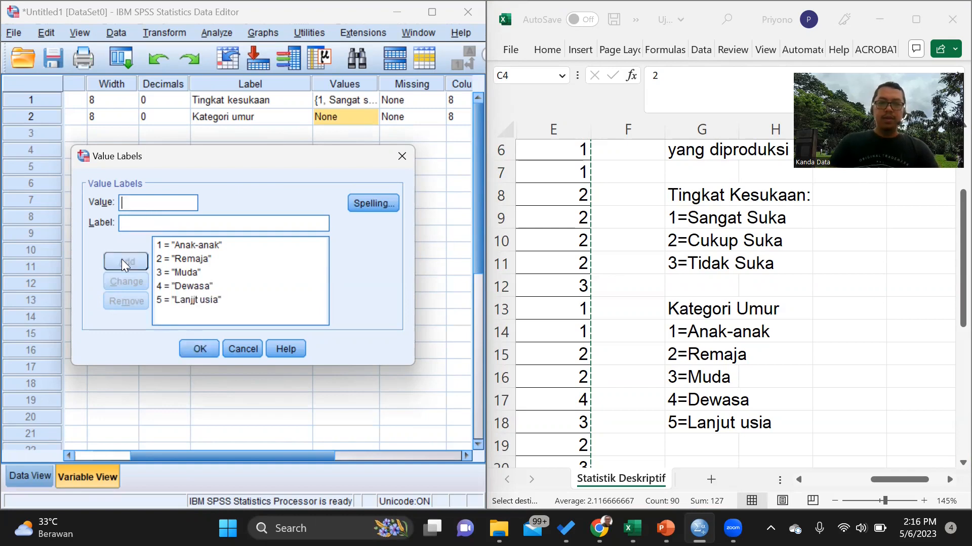
pyautogui.click(195, 300)
pyautogui.click(140, 223)
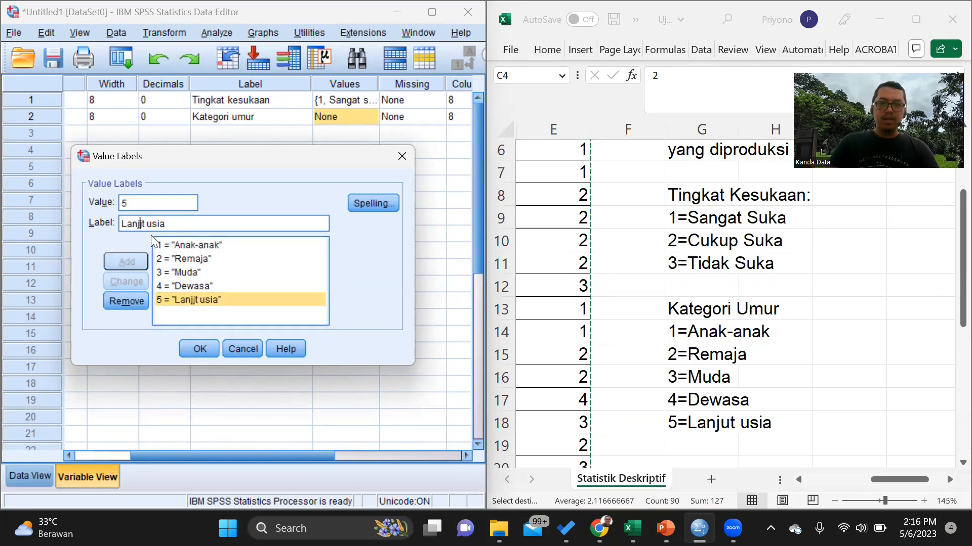
pyautogui.press('BackSpace')
pyautogui.write('u')
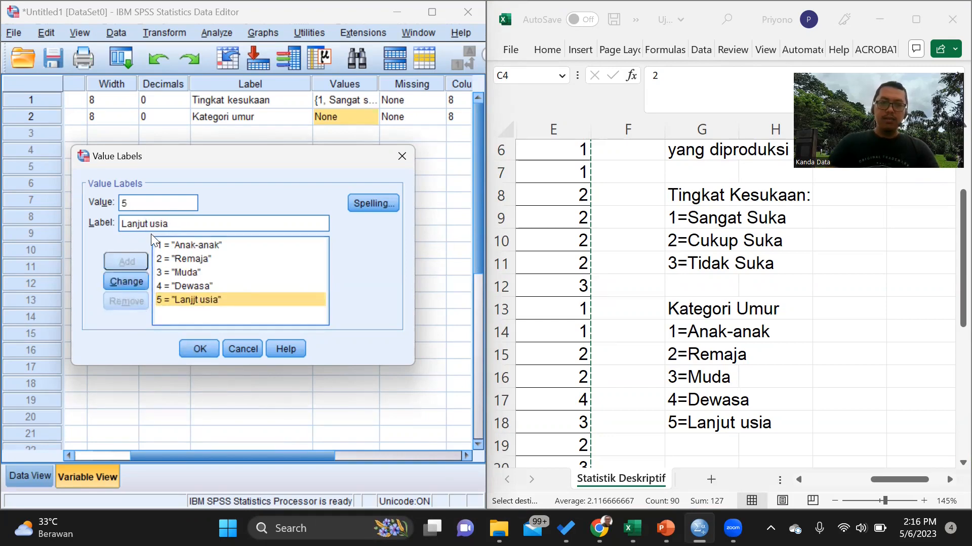
pyautogui.click(142, 279)
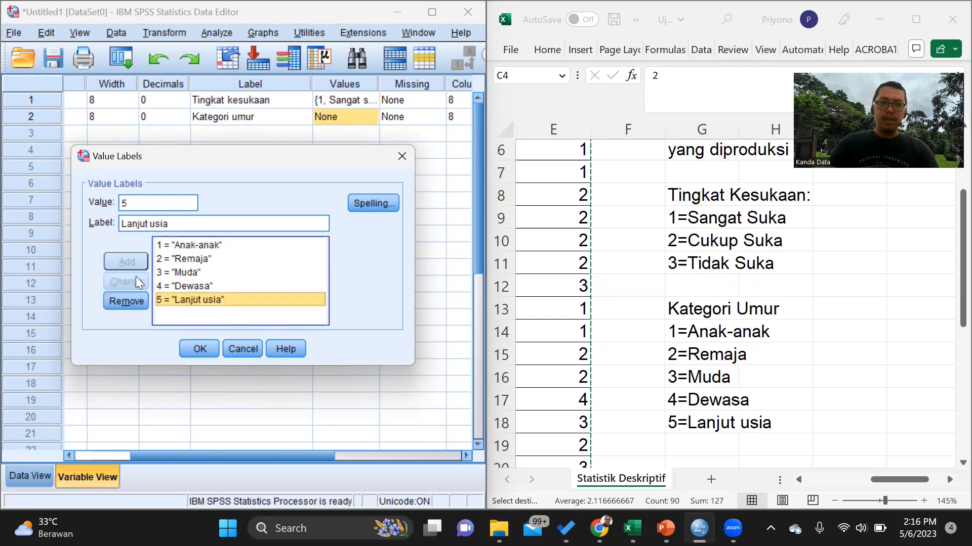
pyautogui.click(198, 349)
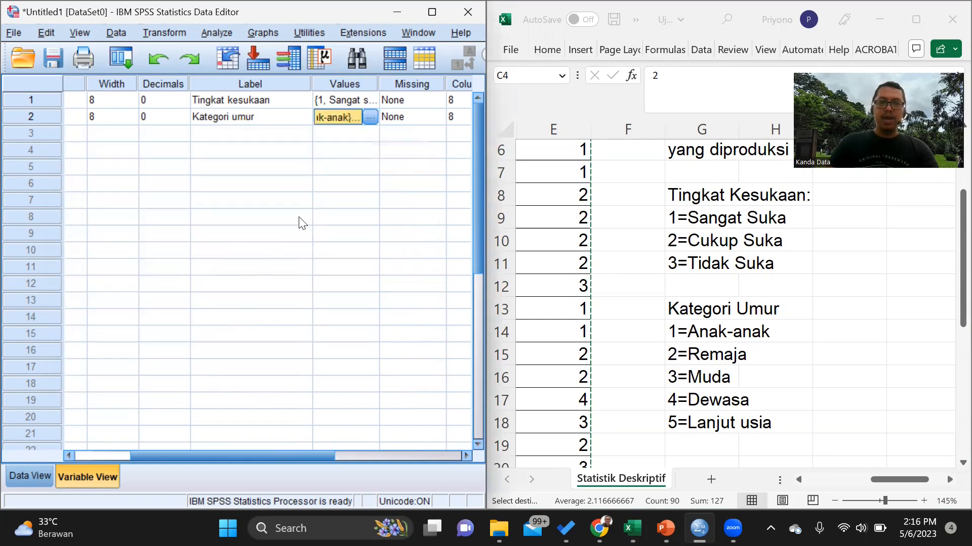
# Maximize the SPSS Data Editor and switch from the variable definitions to the data values.
pyautogui.click(323, 202)
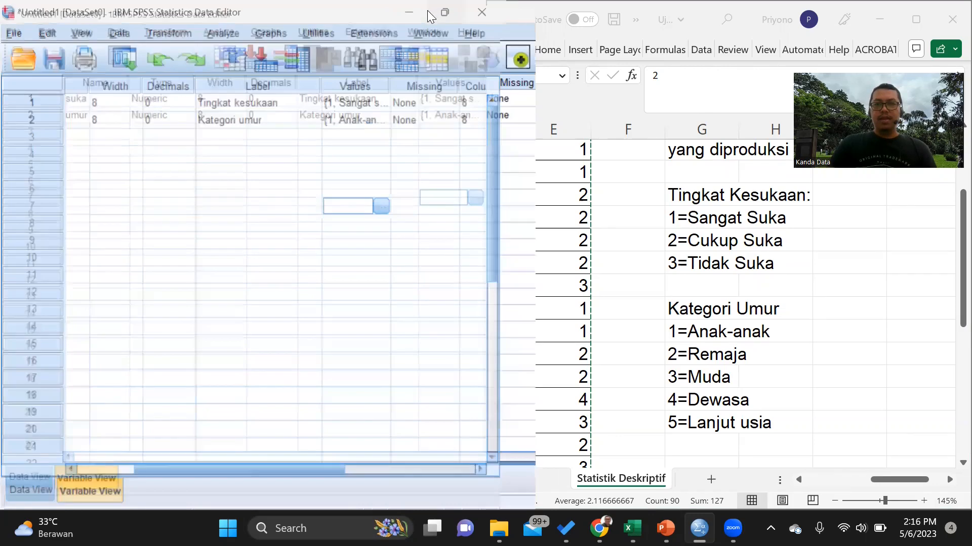
pyautogui.click(430, 13)
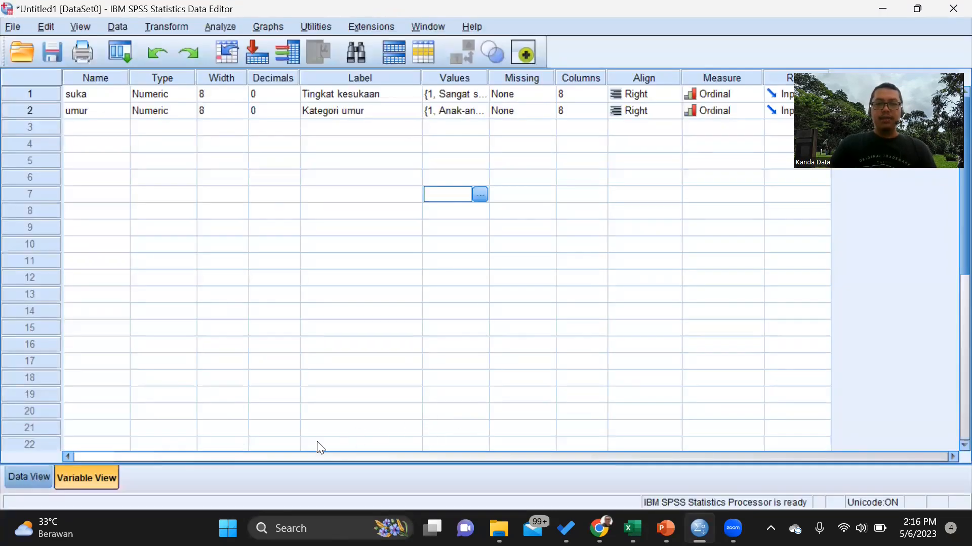
pyautogui.hotkey('ctrl', 't')
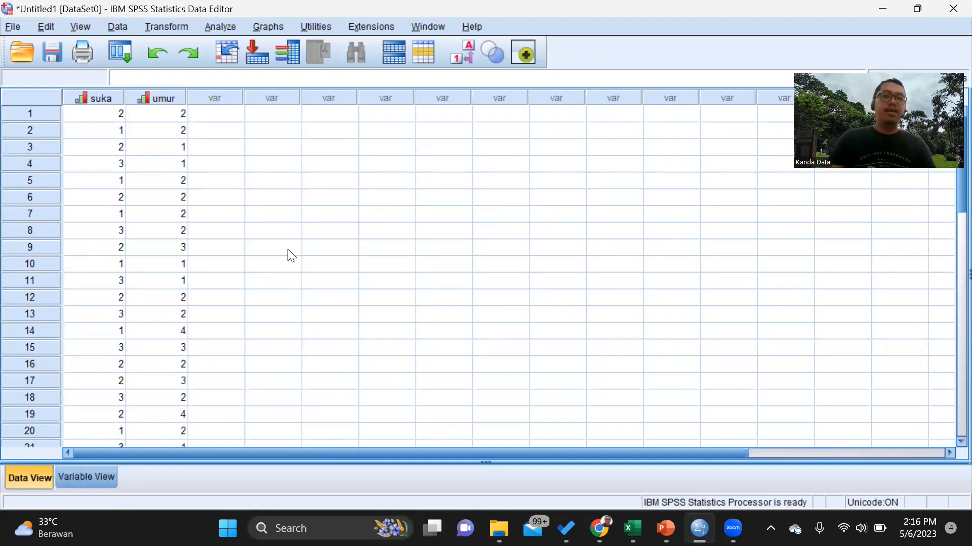
# Start a Frequencies analysis and include both Tingkat kesukaan and Kategori umur as its variables.
pyautogui.click(225, 29)
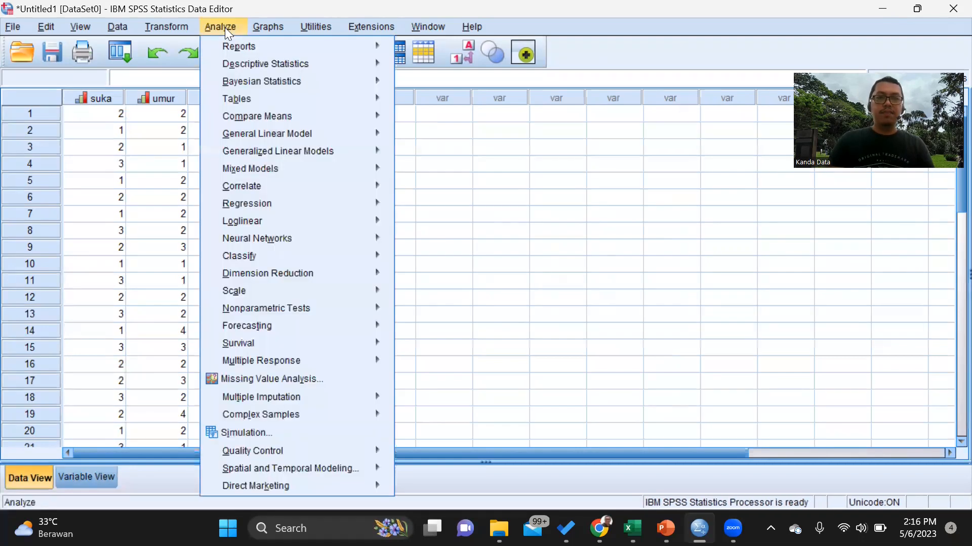
pyautogui.moveTo(296, 60)
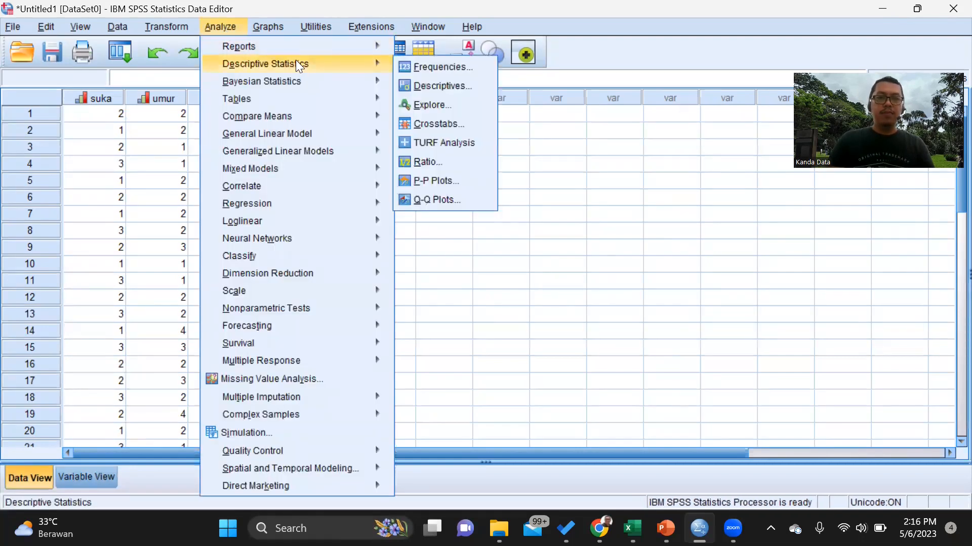
pyautogui.click(477, 66)
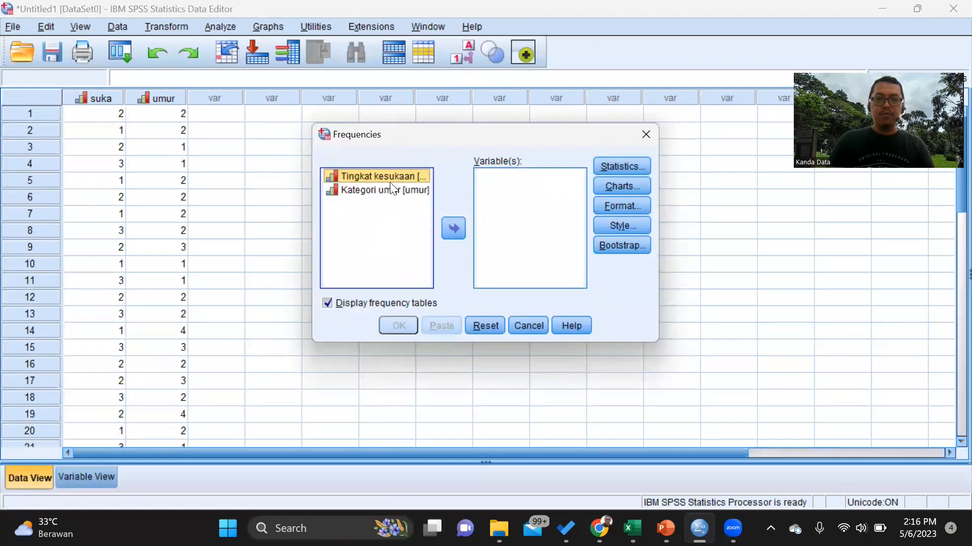
pyautogui.click(454, 227)
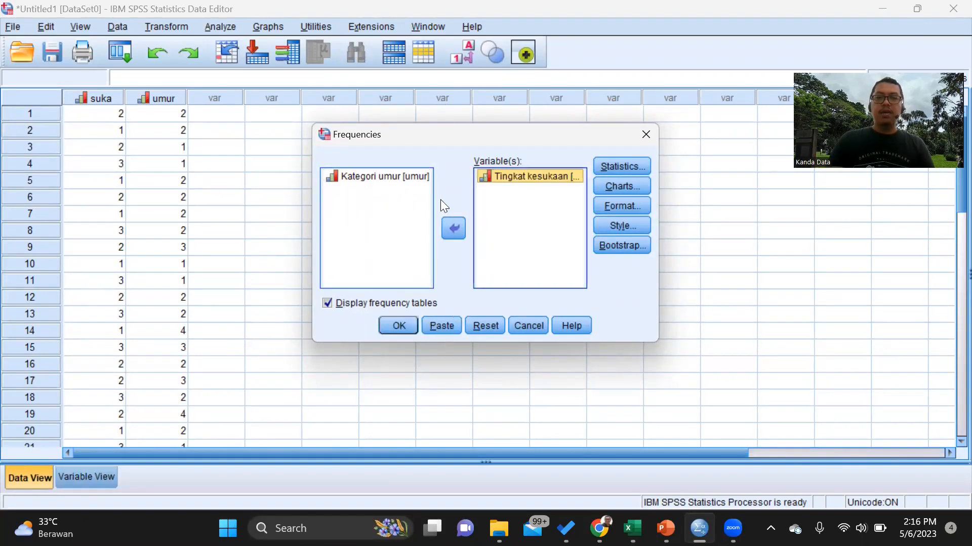
pyautogui.click(386, 175)
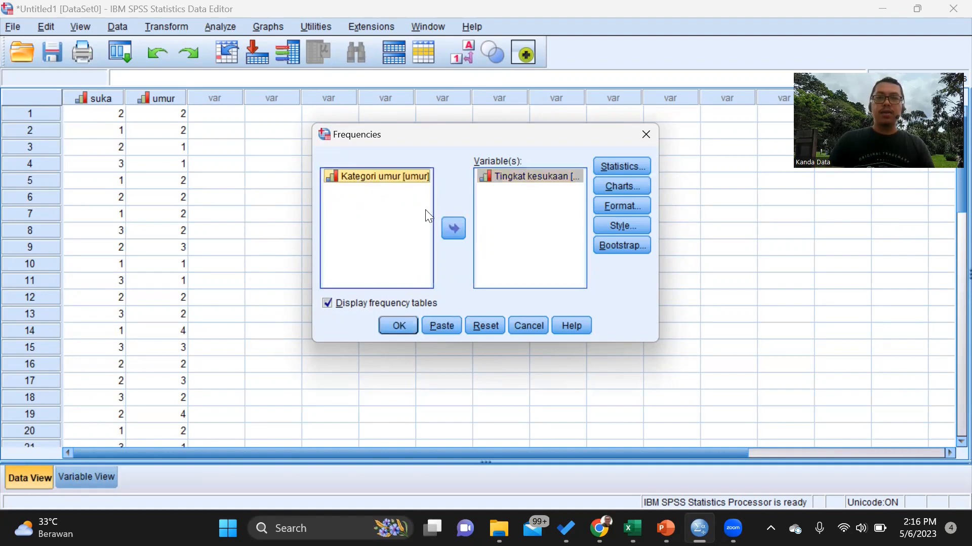
pyautogui.click(453, 231)
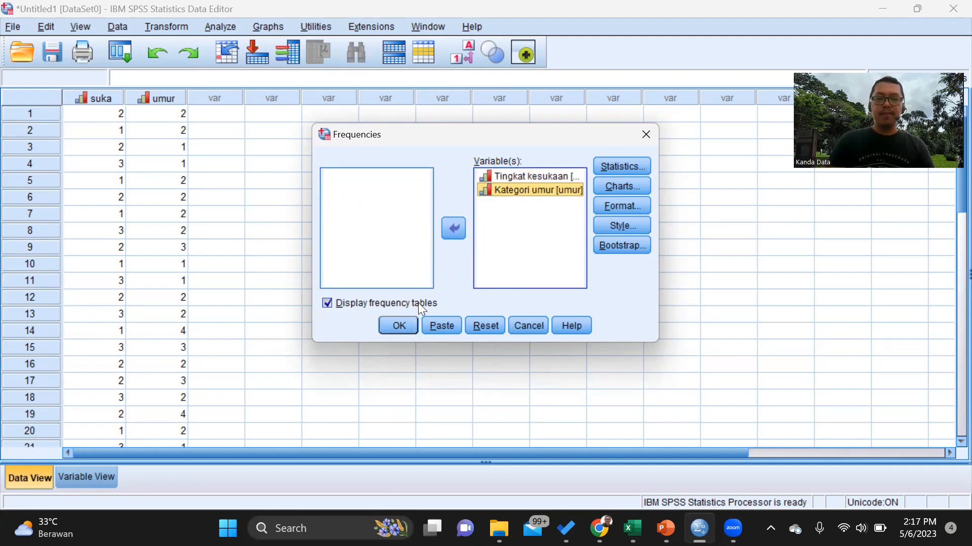
# Request the mean and median as statistics for the Frequencies analysis.
pyautogui.click(620, 166)
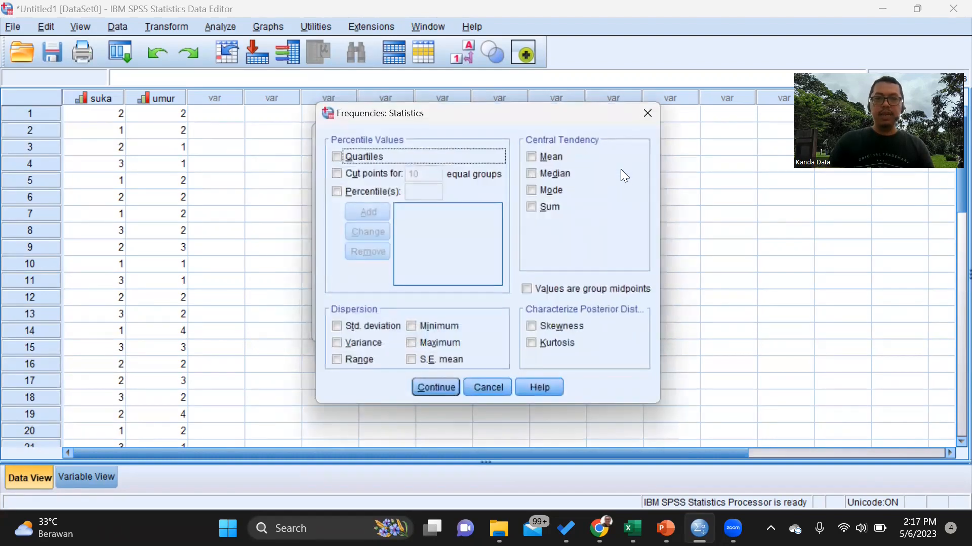
pyautogui.click(547, 158)
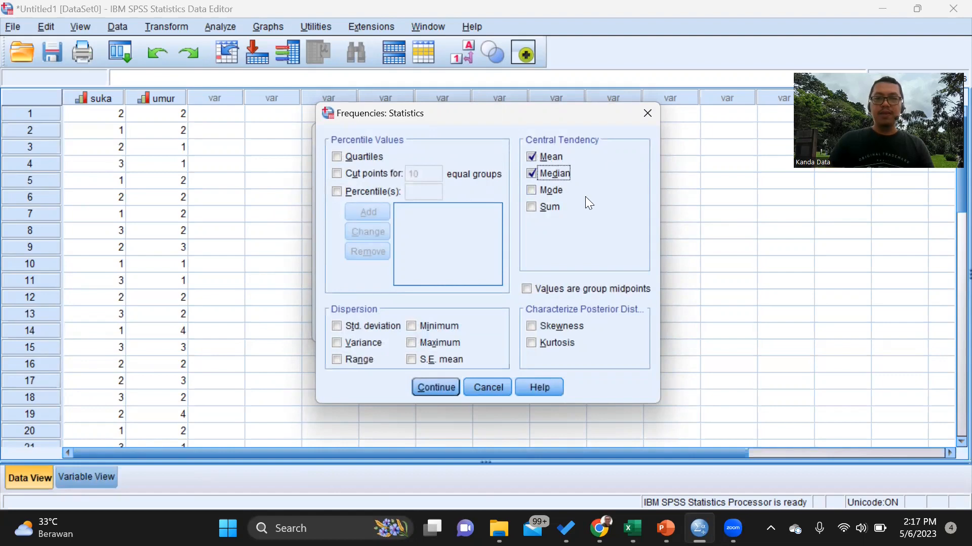
pyautogui.click(446, 386)
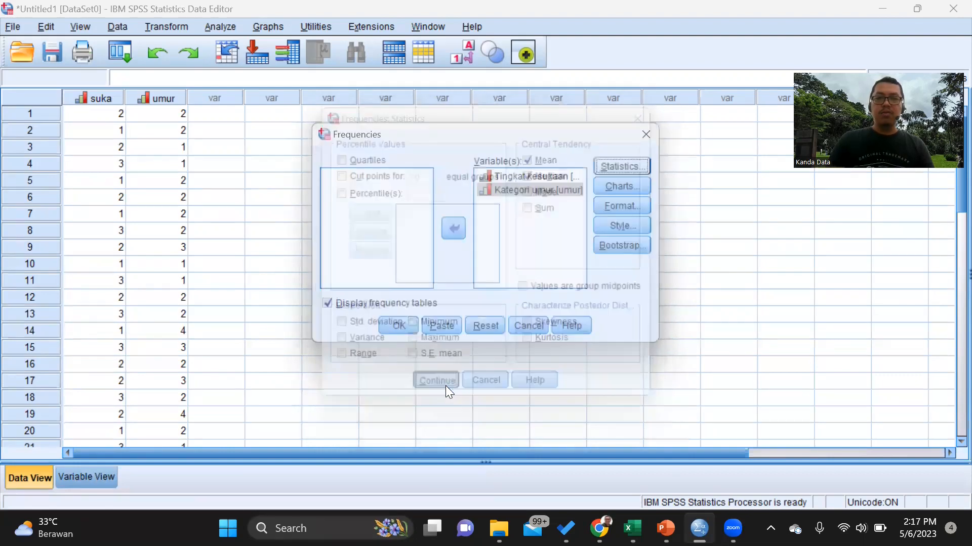
# Request bar charts showing percentages and run the Frequencies analysis.
pyautogui.click(625, 185)
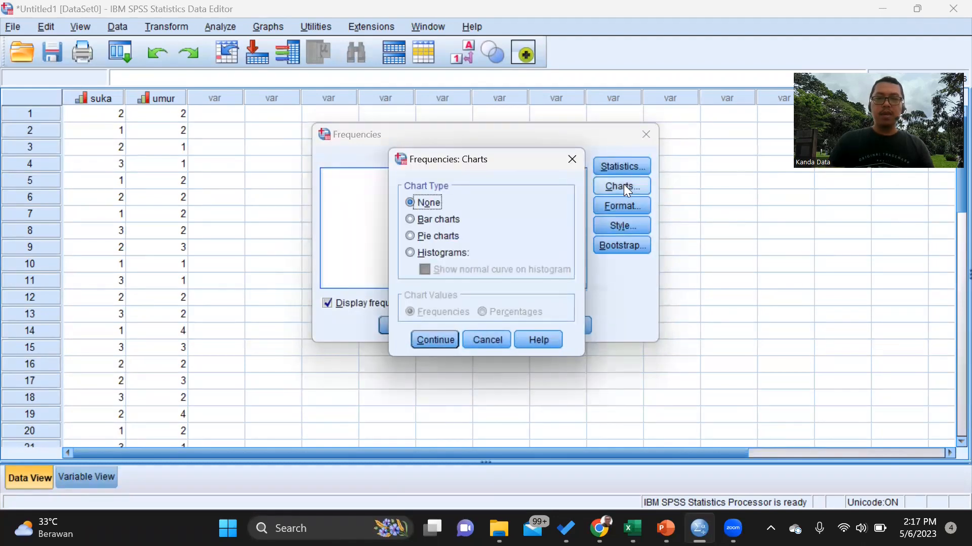
pyautogui.click(440, 222)
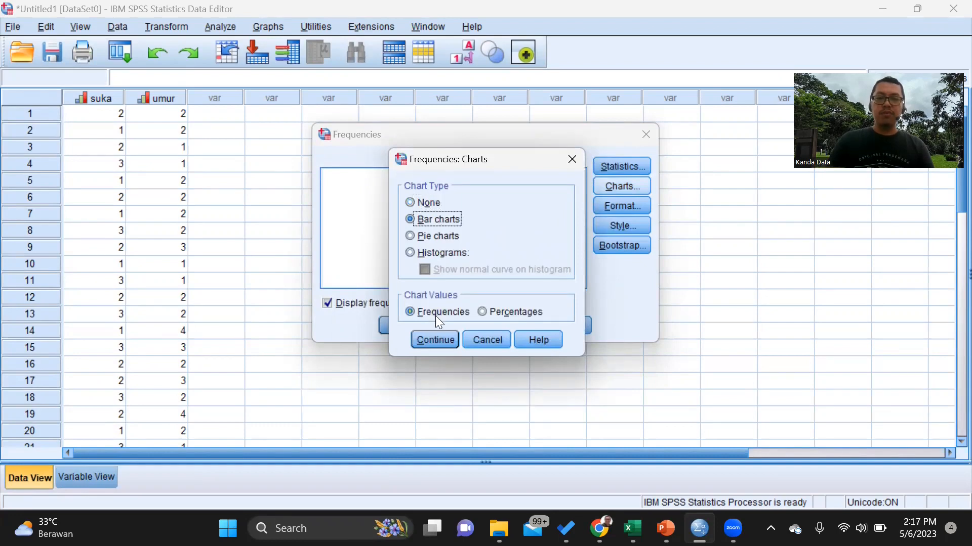
pyautogui.click(483, 313)
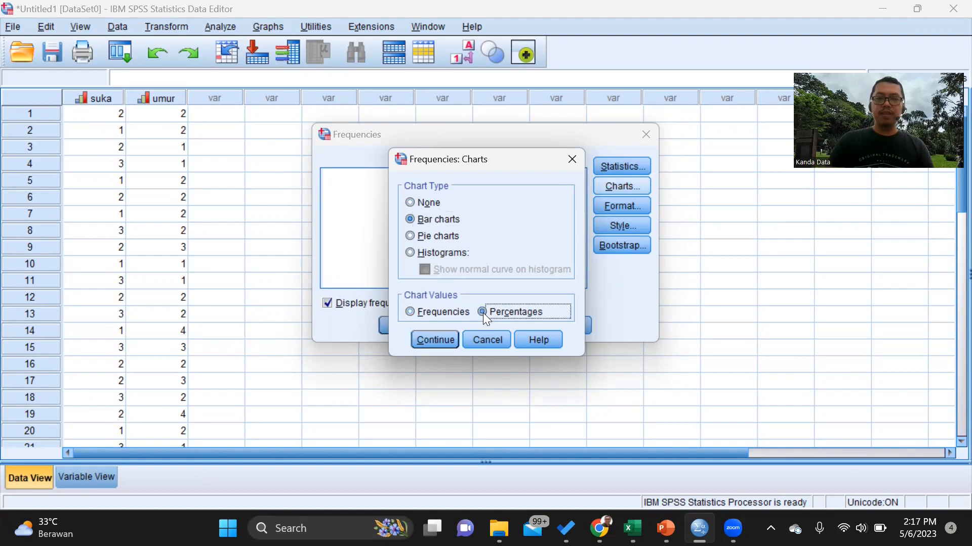
pyautogui.click(434, 339)
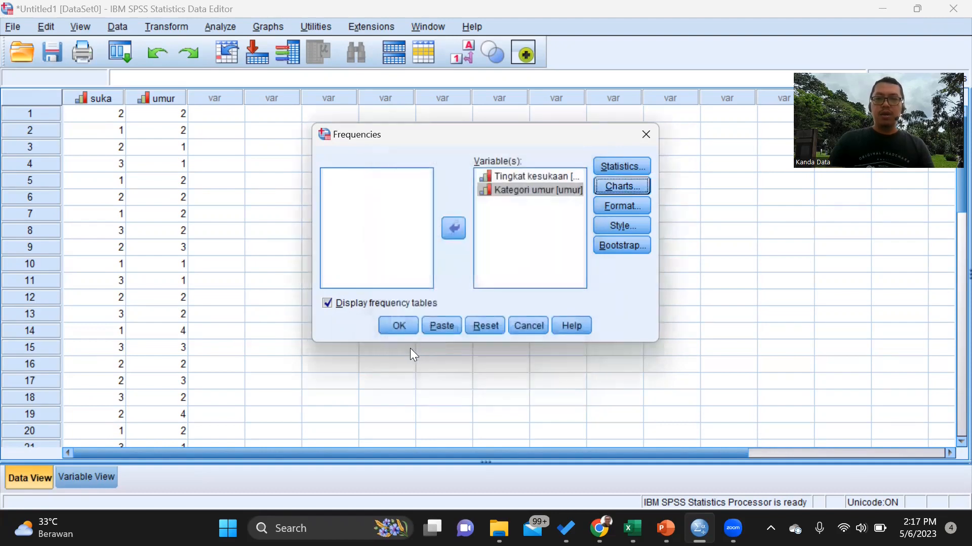
pyautogui.click(396, 327)
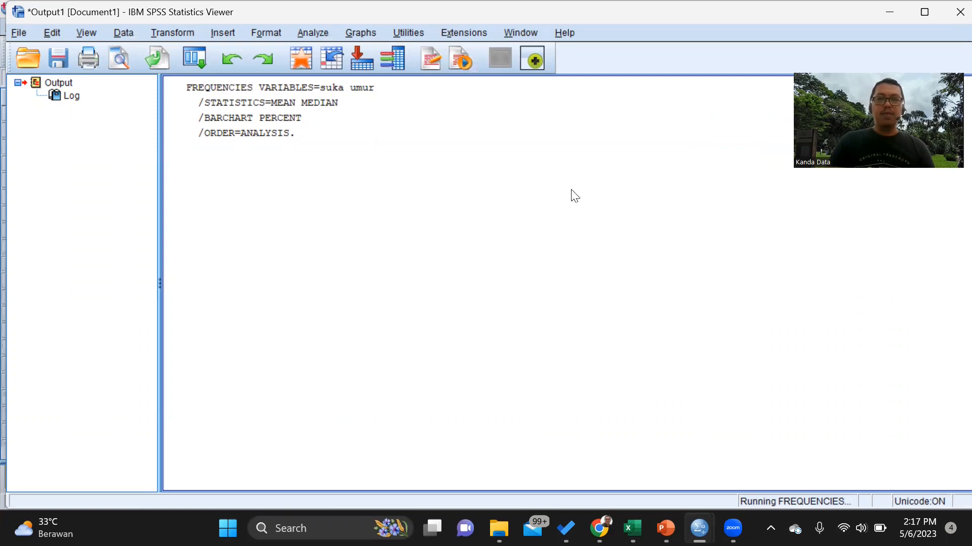
# Maximize the output viewer and examine the Statistics table and the frequency tables for Tingkat kesukaan and Kategori umur.
pyautogui.click(924, 11)
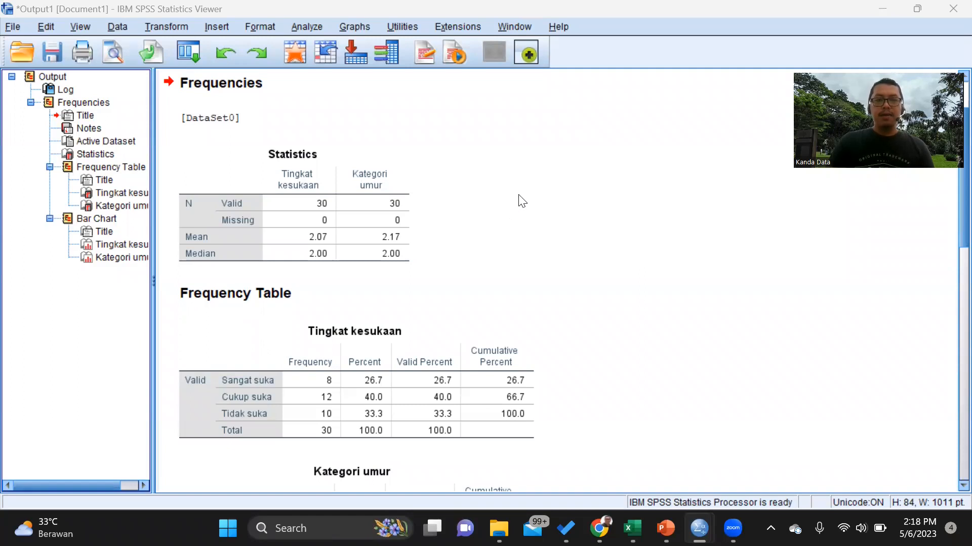
pyautogui.scroll(-3, 403, 216)
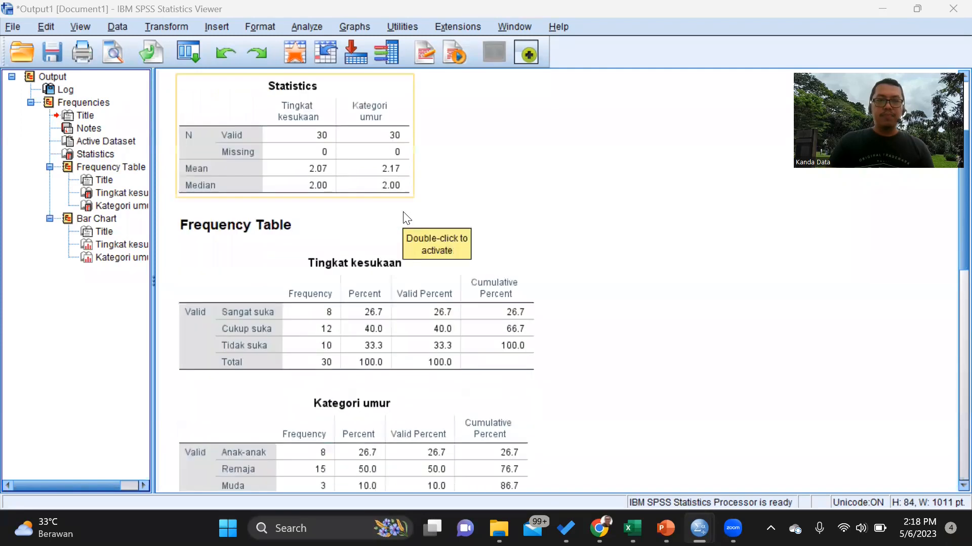
pyautogui.scroll(3, 403, 217)
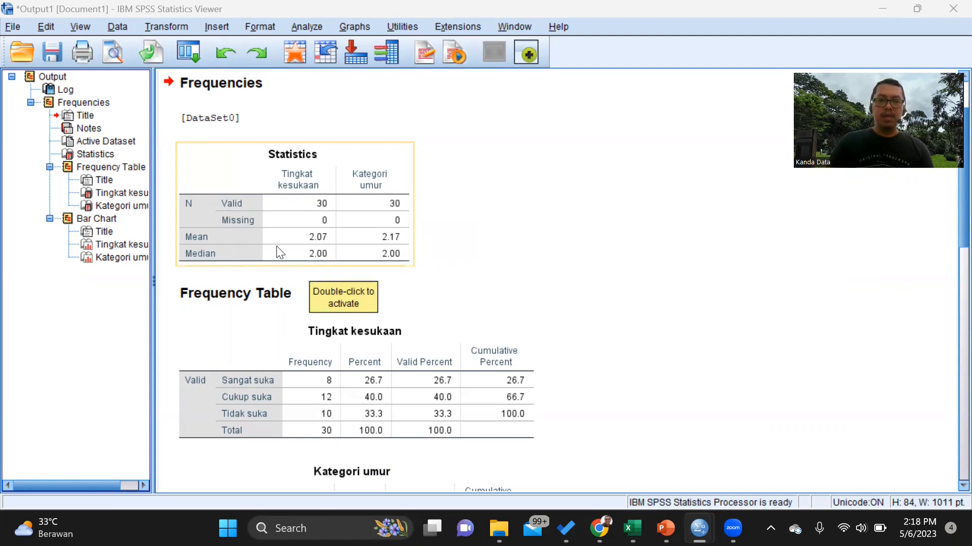
pyautogui.scroll(-3, 276, 248)
pyautogui.scroll(-6, 438, 261)
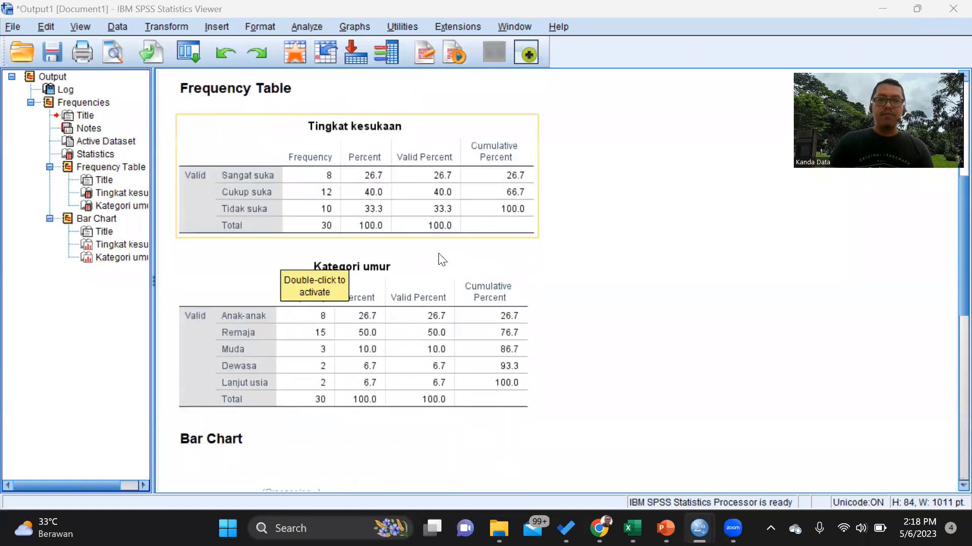
pyautogui.scroll(3, 439, 259)
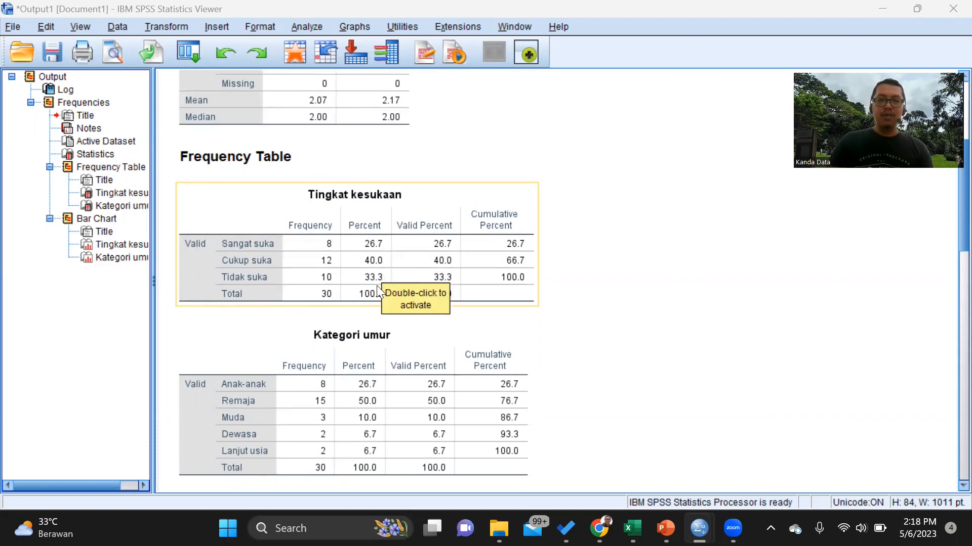
pyautogui.click(375, 343)
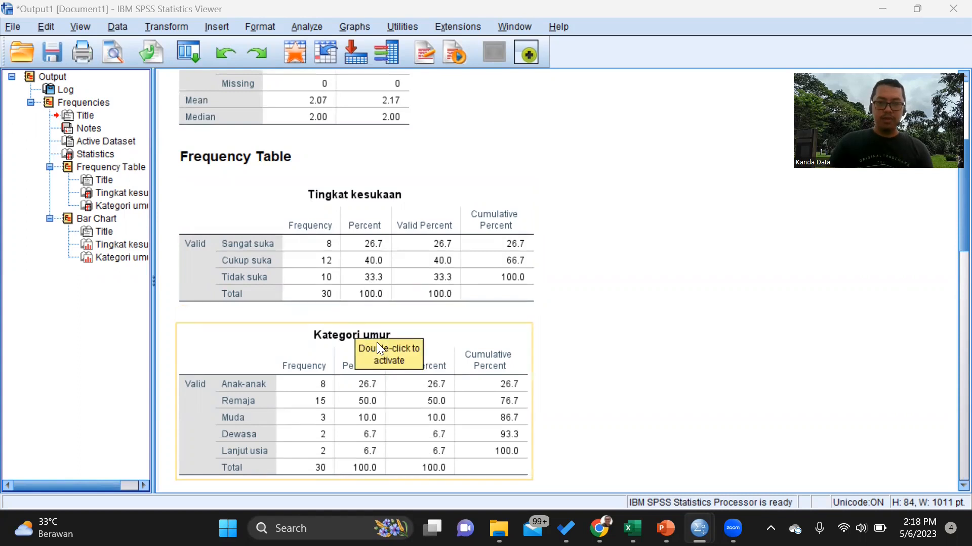
# Compare the frequencies and percentages of each category in the Tingkat kesukaan and Kategori umur frequency tables.
pyautogui.click(339, 288)
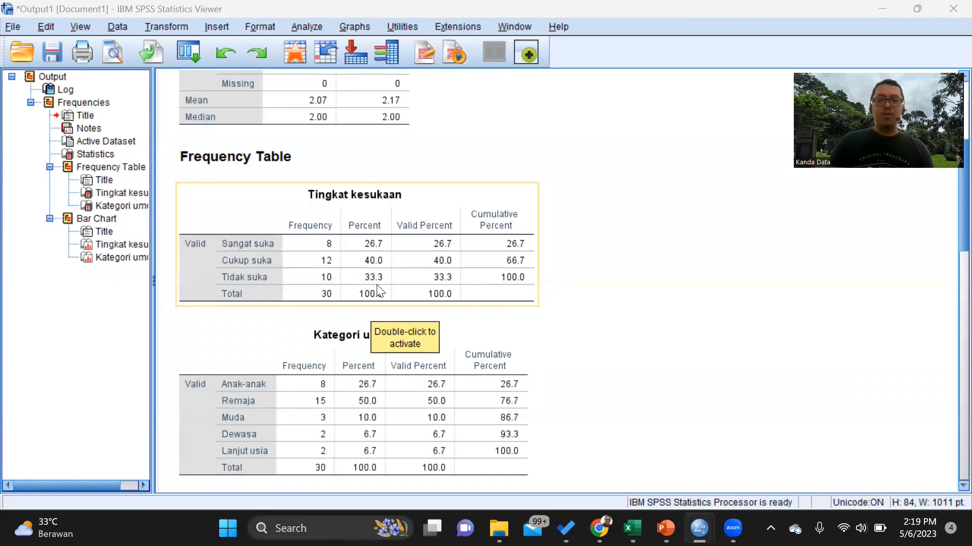
pyautogui.click(354, 385)
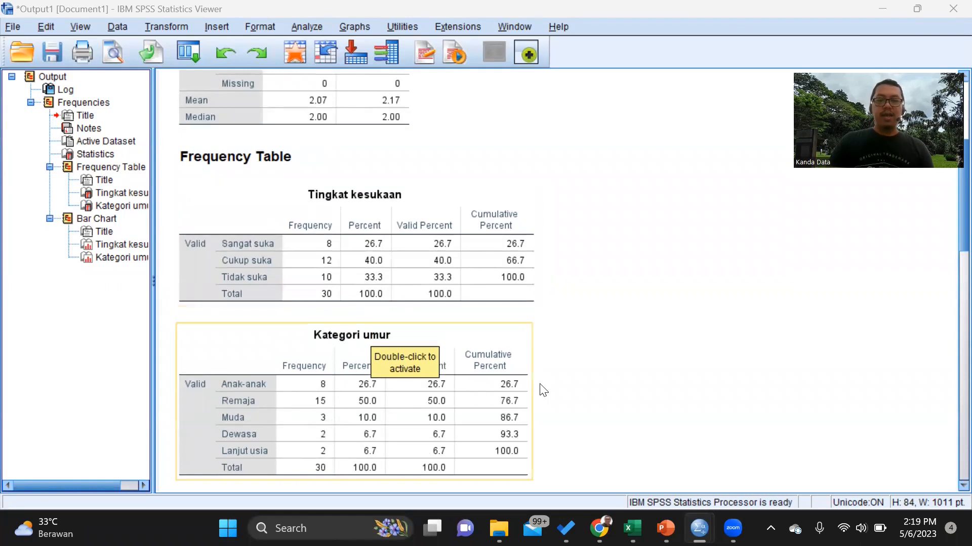
pyautogui.scroll(-3, 540, 390)
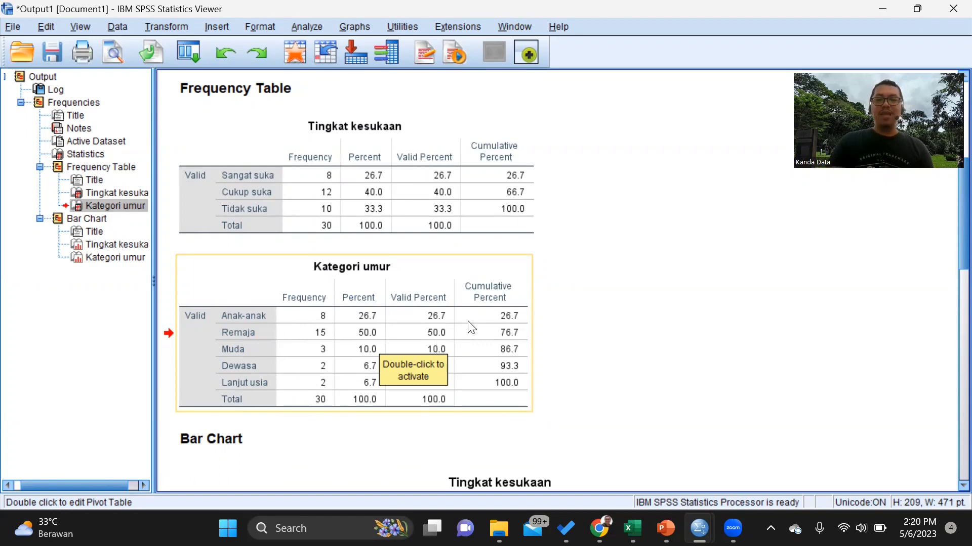
# Examine the percentage bar charts for Tingkat kesukaan and Kategori umur in the Frequencies output.
pyautogui.scroll(-4, 468, 325)
pyautogui.scroll(-3, 469, 327)
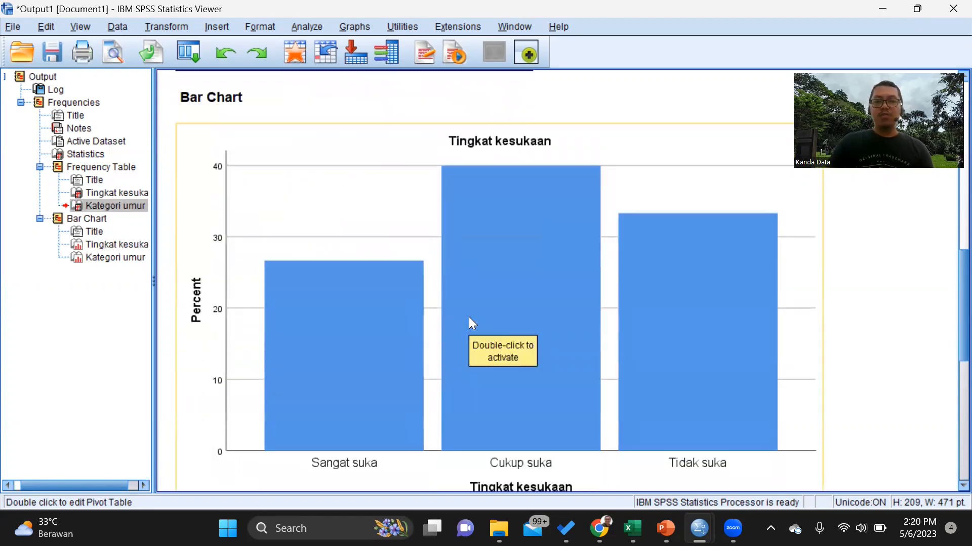
pyautogui.scroll(-1, 471, 322)
pyautogui.scroll(1, 471, 322)
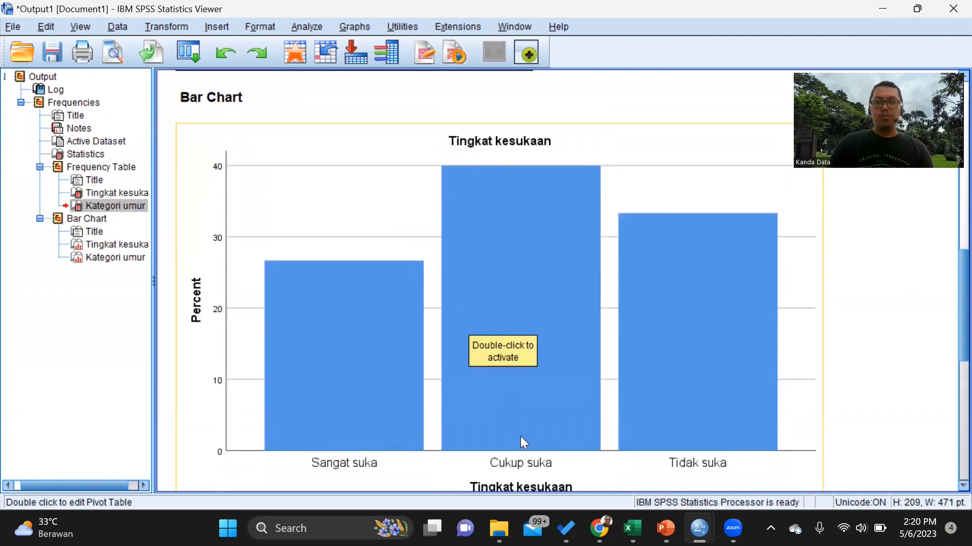
pyautogui.scroll(-4, 512, 369)
pyautogui.scroll(-4, 514, 375)
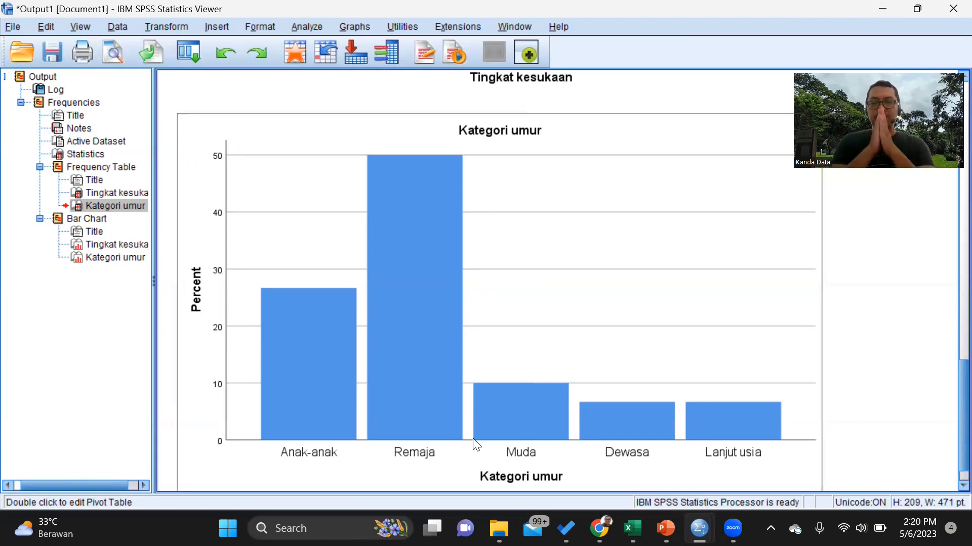
pyautogui.hotkey('alt', 'Tab')
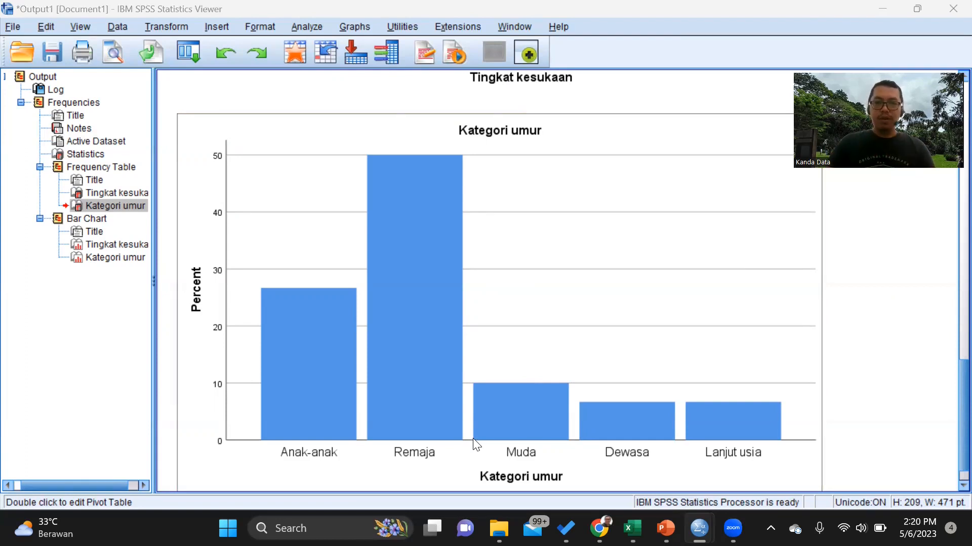